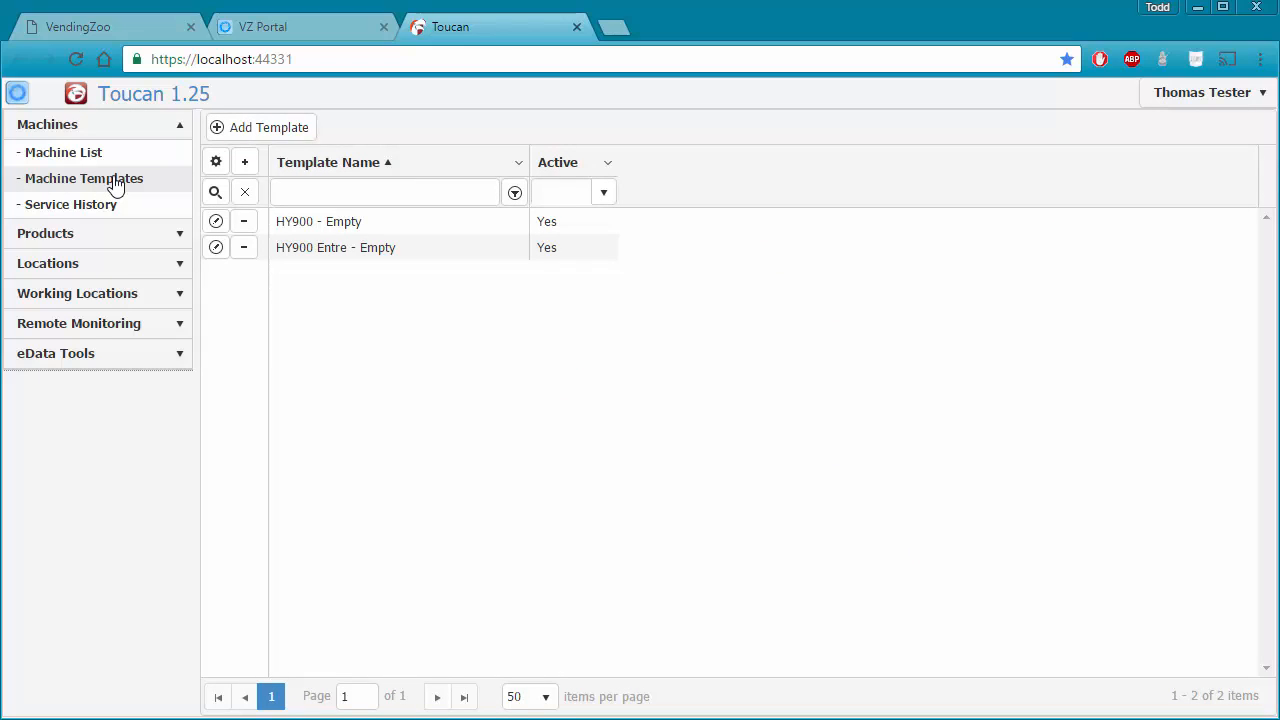
Open the machine templates and examine the coils and capacities of the HY900 - Empty template, closing it without saving.
left_click(120, 186)
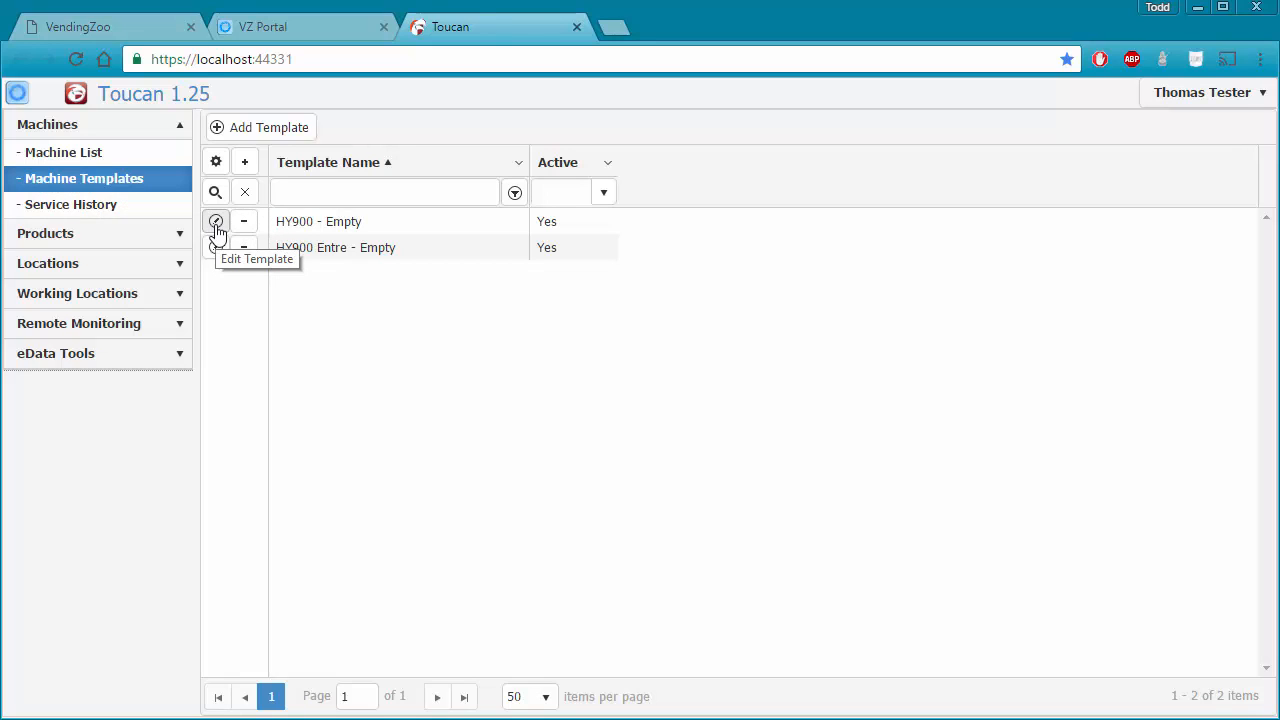
left_click(217, 224)
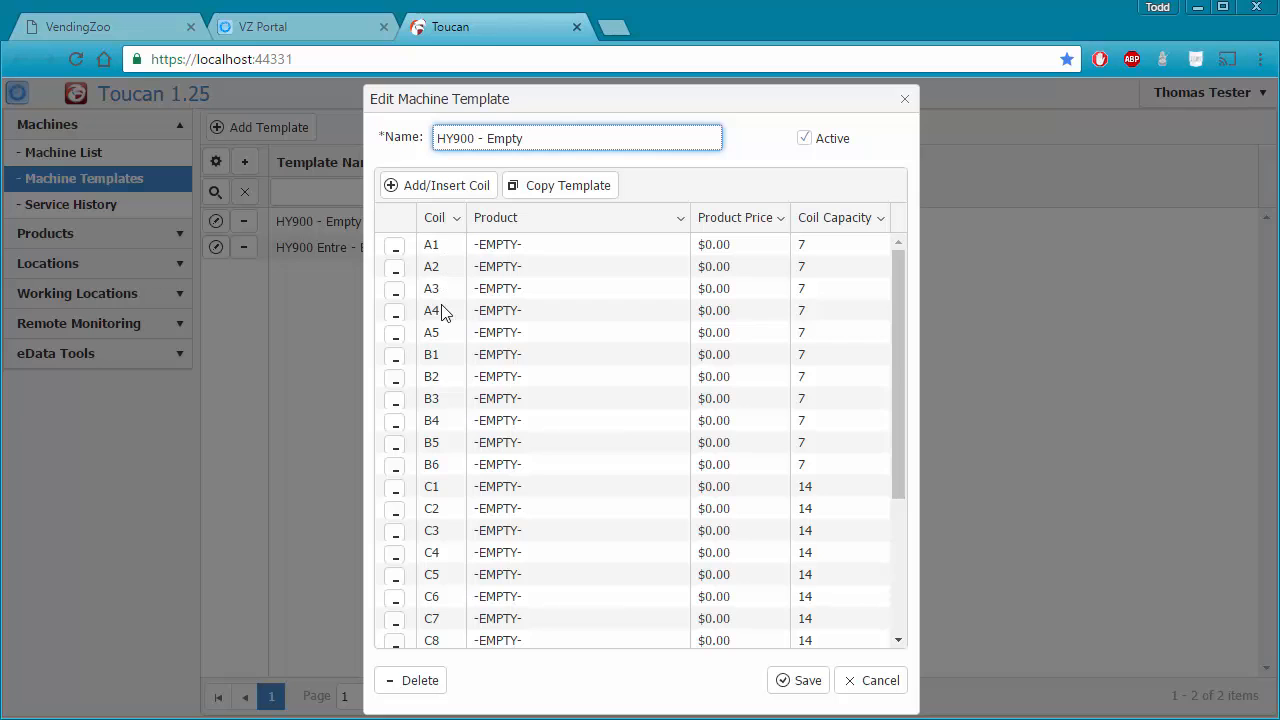
scroll(446, 390, "down", 3)
scroll(455, 385, "up", 3)
left_click_drag(898, 400, 902, 367)
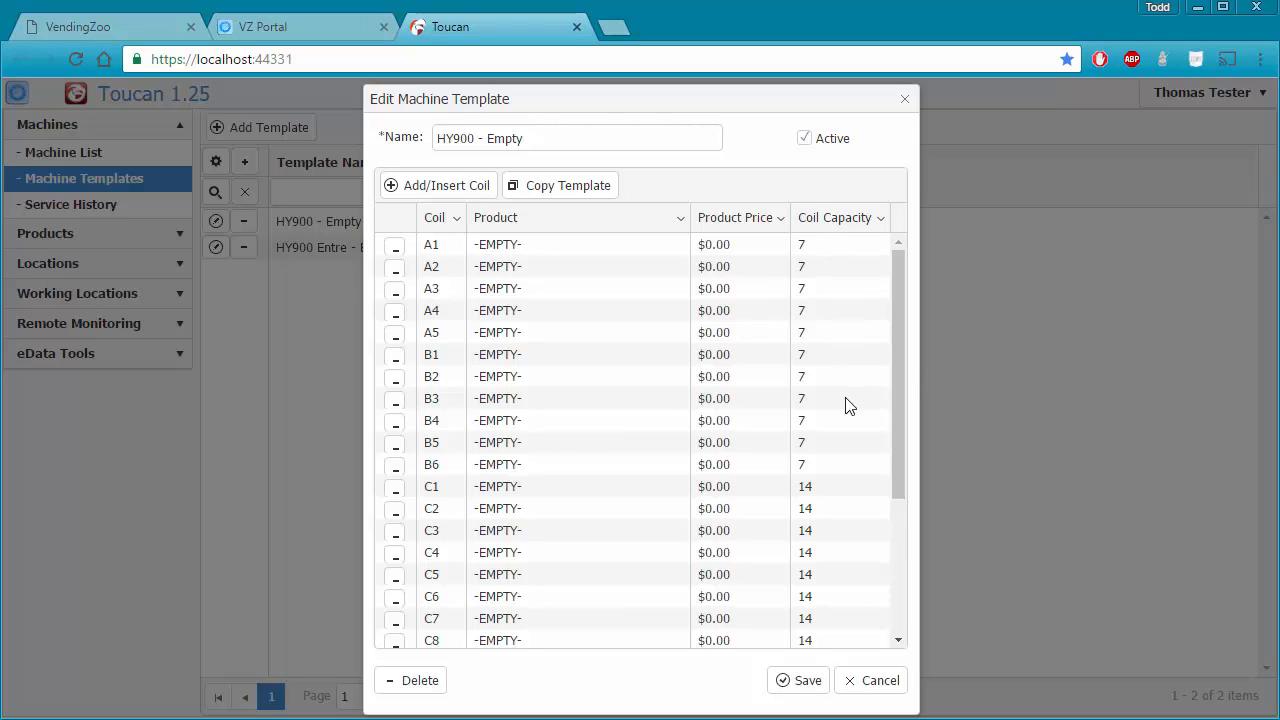
left_click_drag(900, 389, 912, 553)
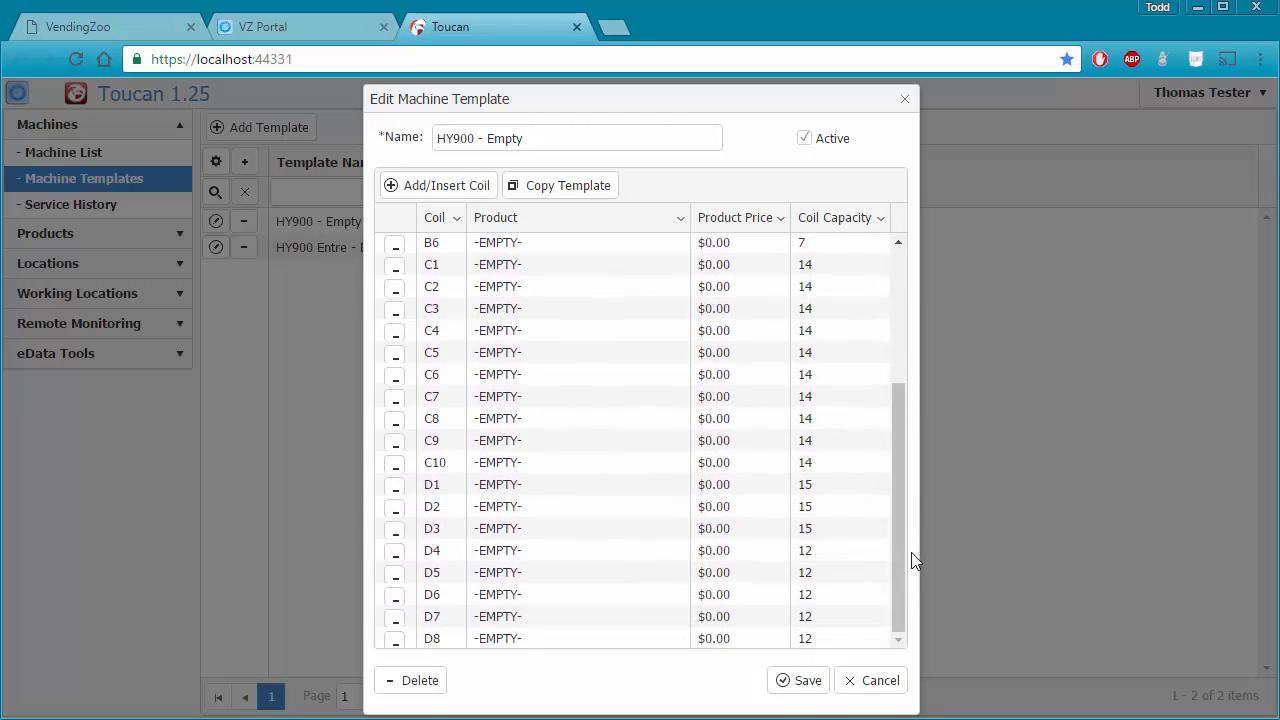
left_click(890, 681)
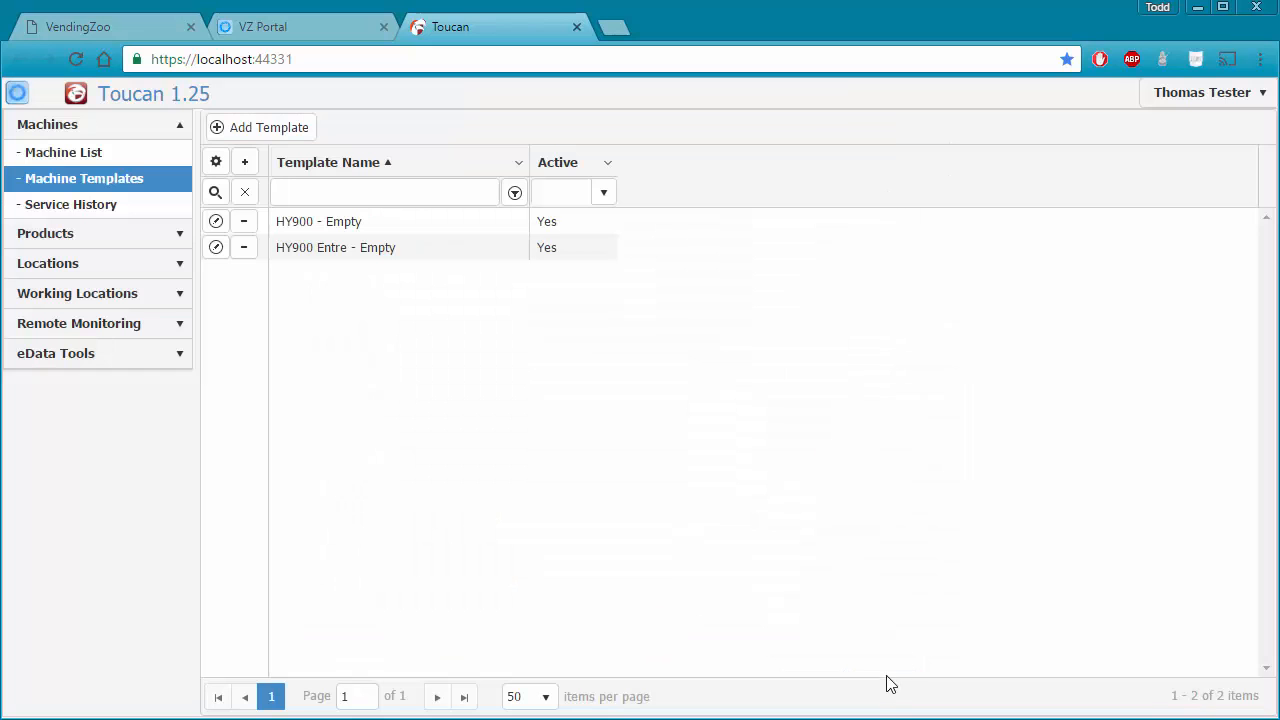
Examine the coil layout of the HY900 Entre - Empty template and close it without saving.
left_click(217, 248)
mouse_move(896, 319)
left_mouse_down()
mouse_move(876, 462)
mouse_move(893, 555)
mouse_move(916, 330)
left_mouse_up()
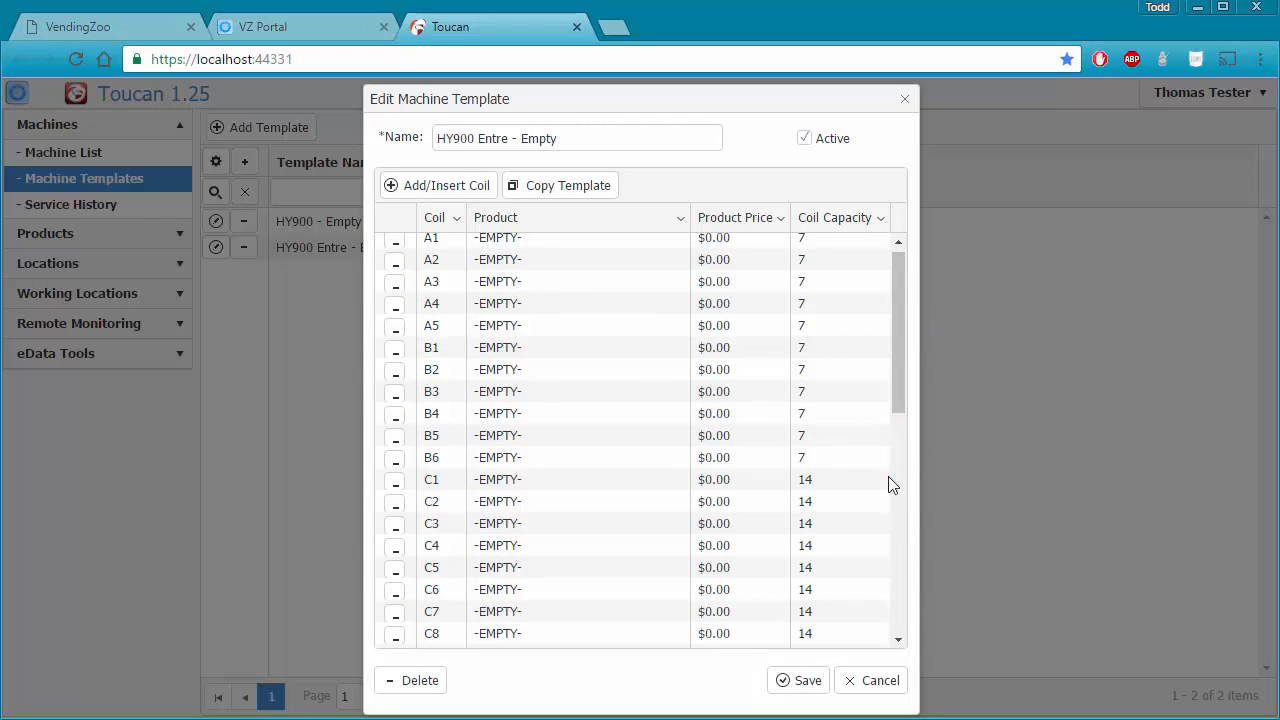
left_click(882, 682)
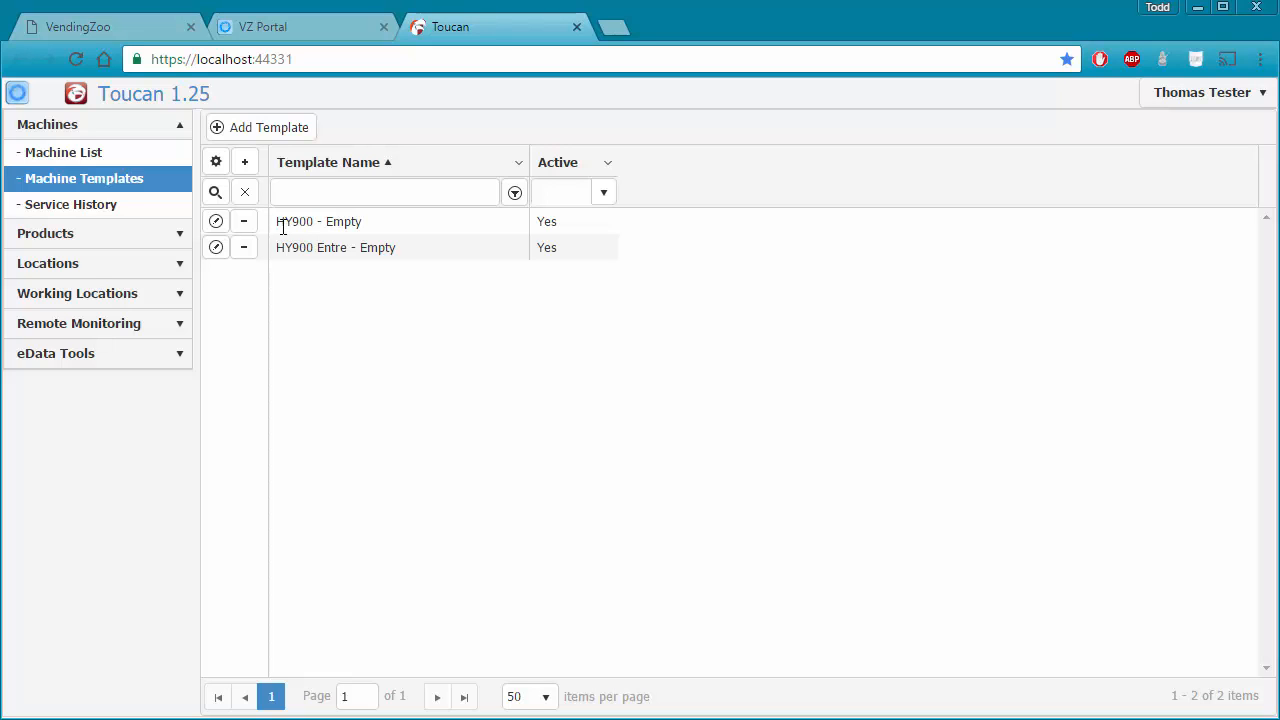
Copy the HY900 - Empty template and change the copy's name to HY900 - Initial Fill.
left_click(216, 222)
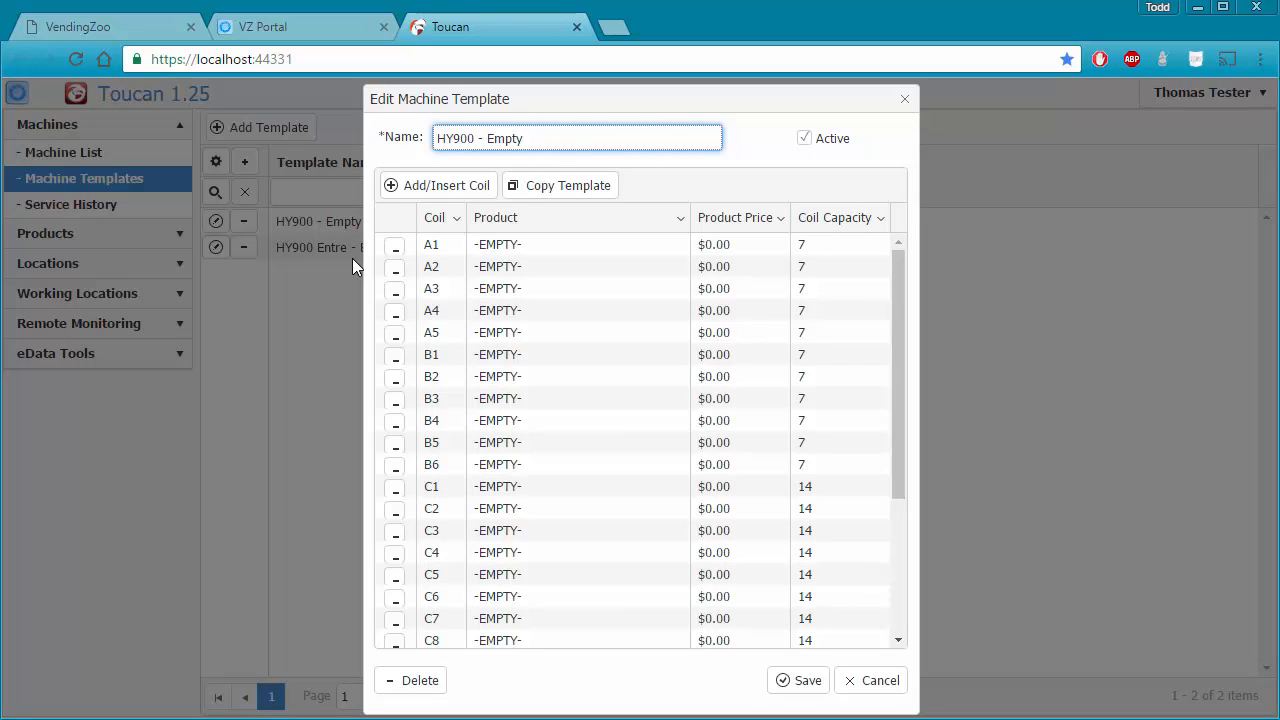
left_click(584, 194)
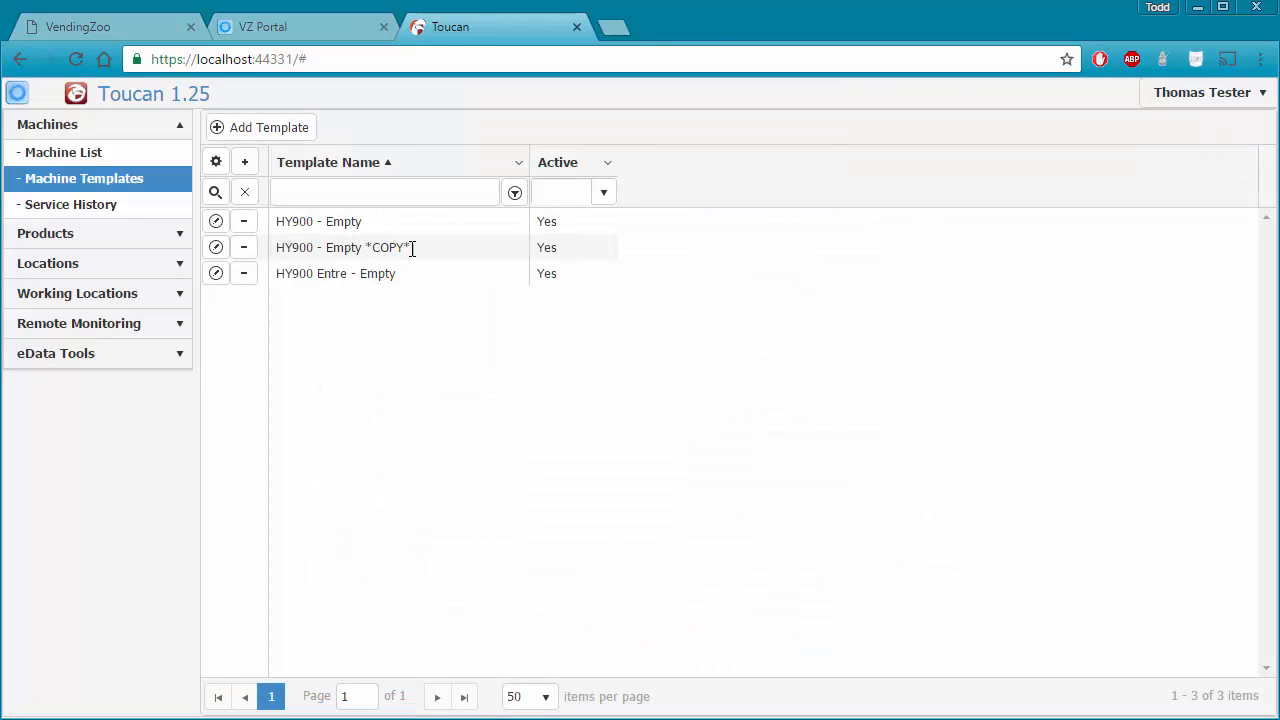
left_click(216, 247)
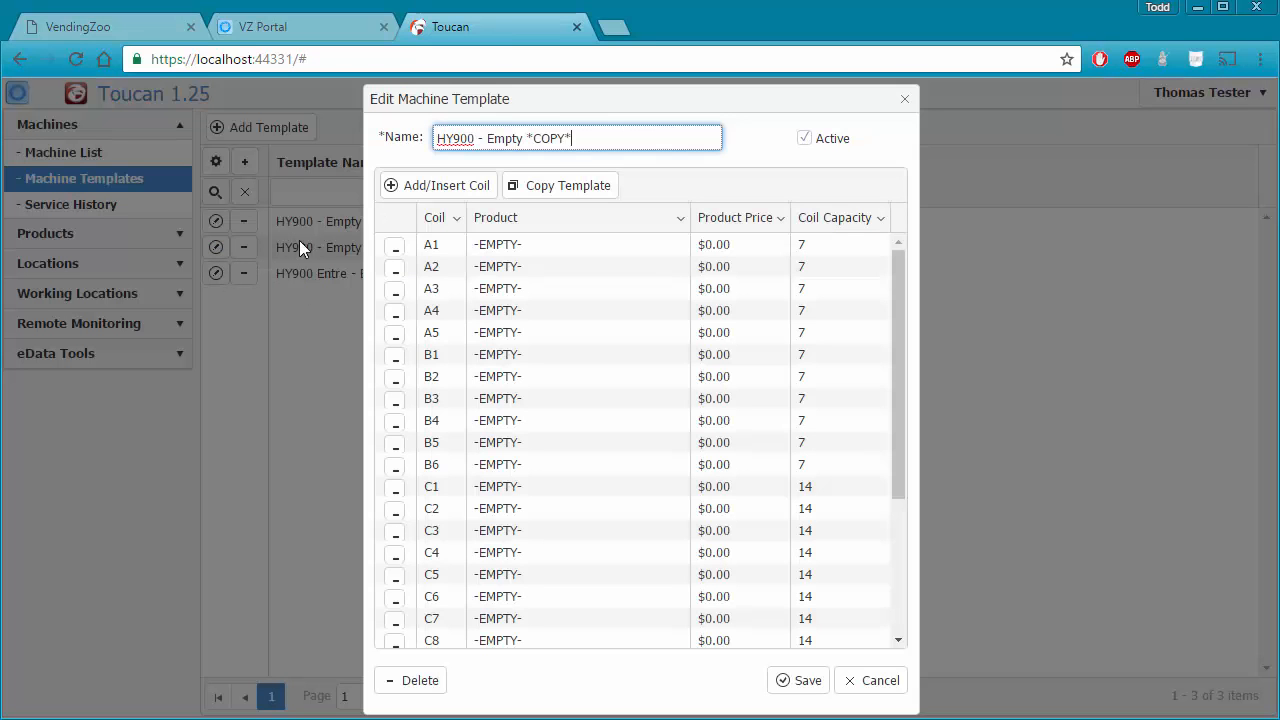
left_click_drag(487, 138, 598, 140)
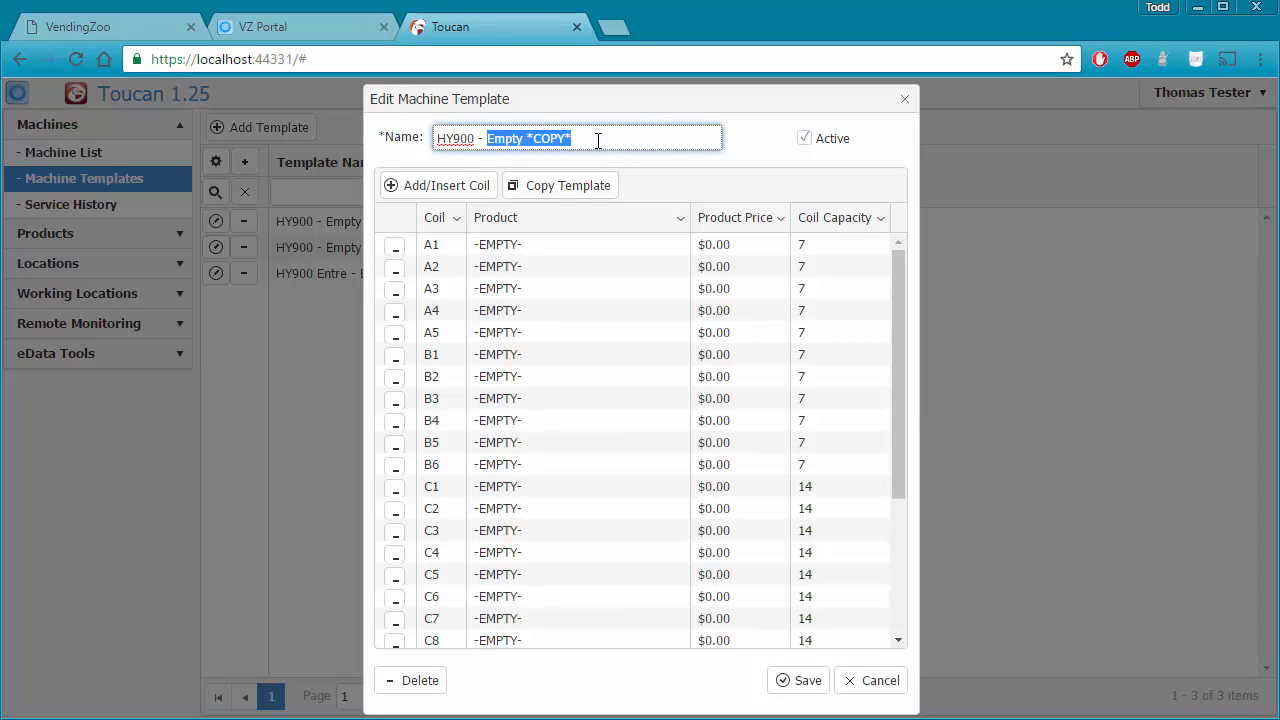
type("Ini")
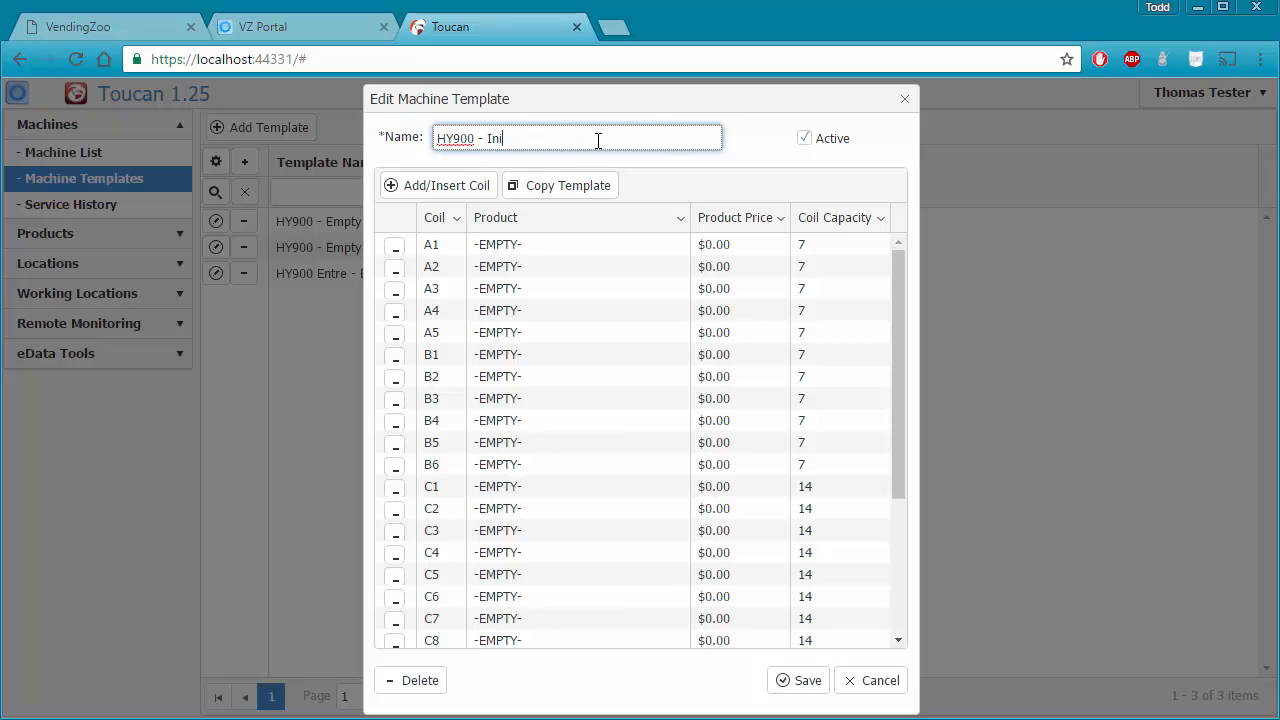
type("tial Fill")
Assign KIND Almond & Cashew to coil A1 and set its product price to $1.50.
left_click(677, 248)
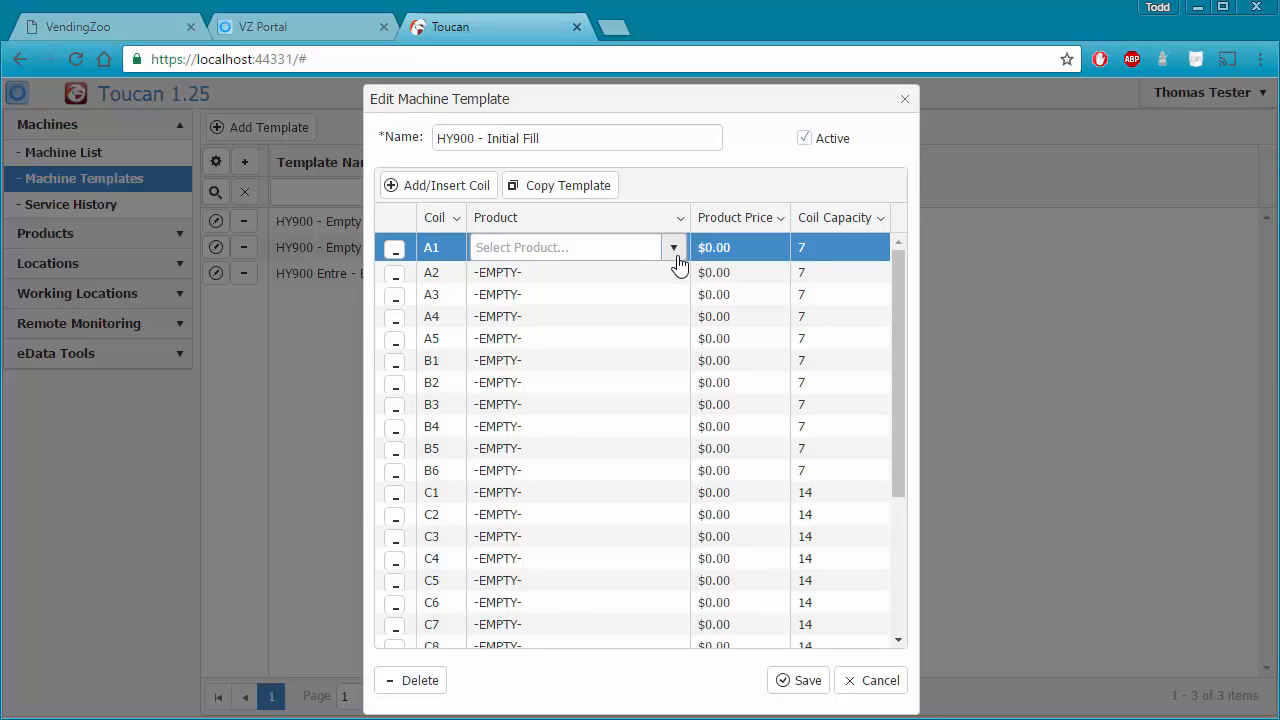
left_click(675, 250)
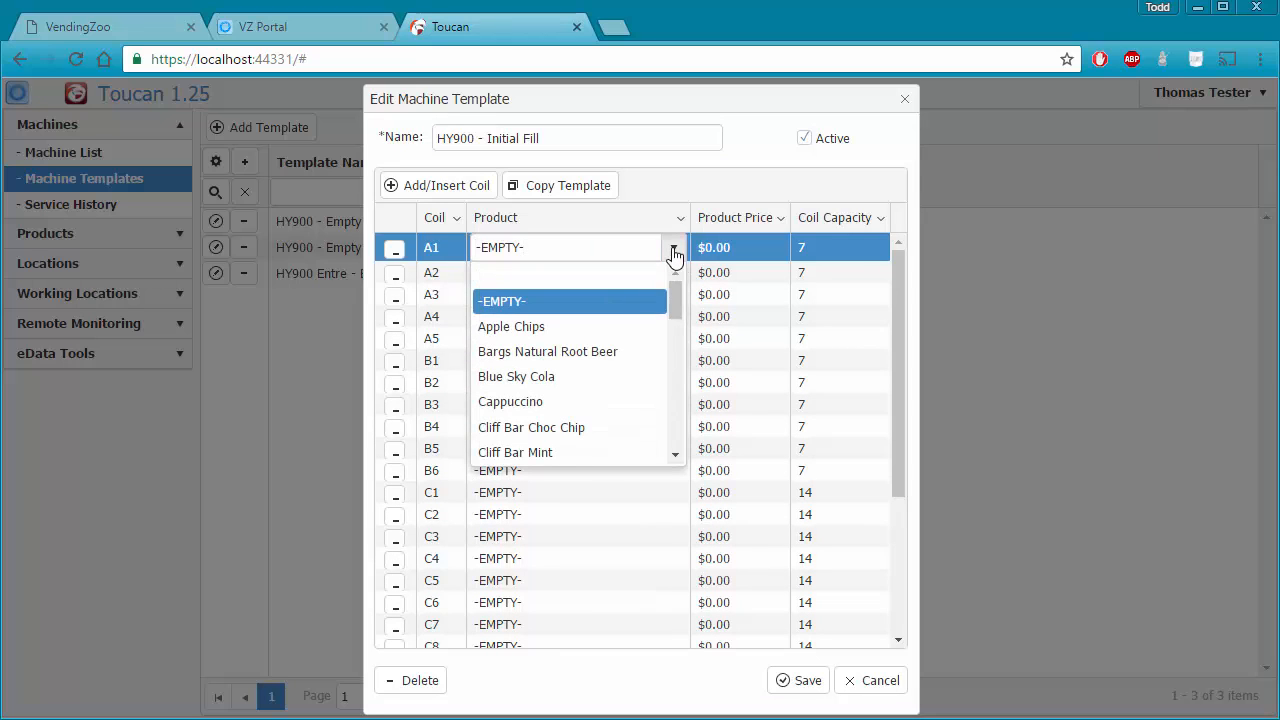
key("BackSpace")
key("BackSpace")
key("BackSpace")
key("BackSpace")
key("BackSpace")
key("BackSpace")
type("Kin")
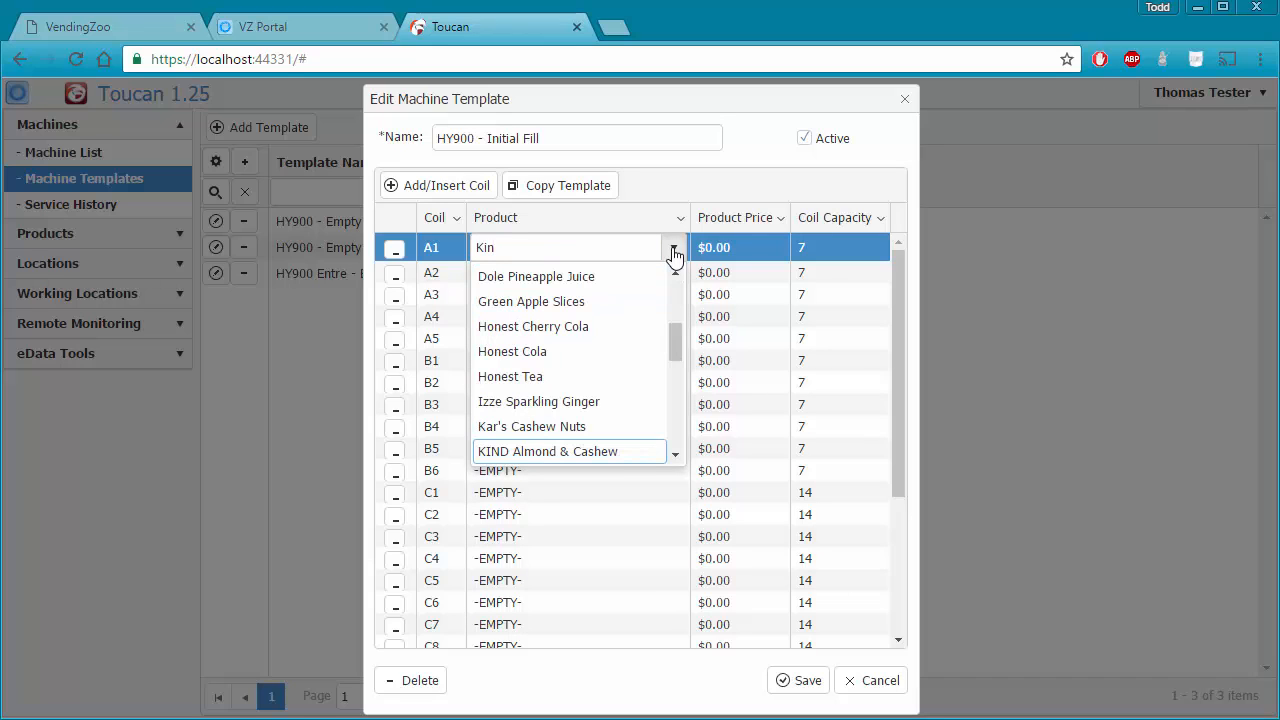
key("Return")
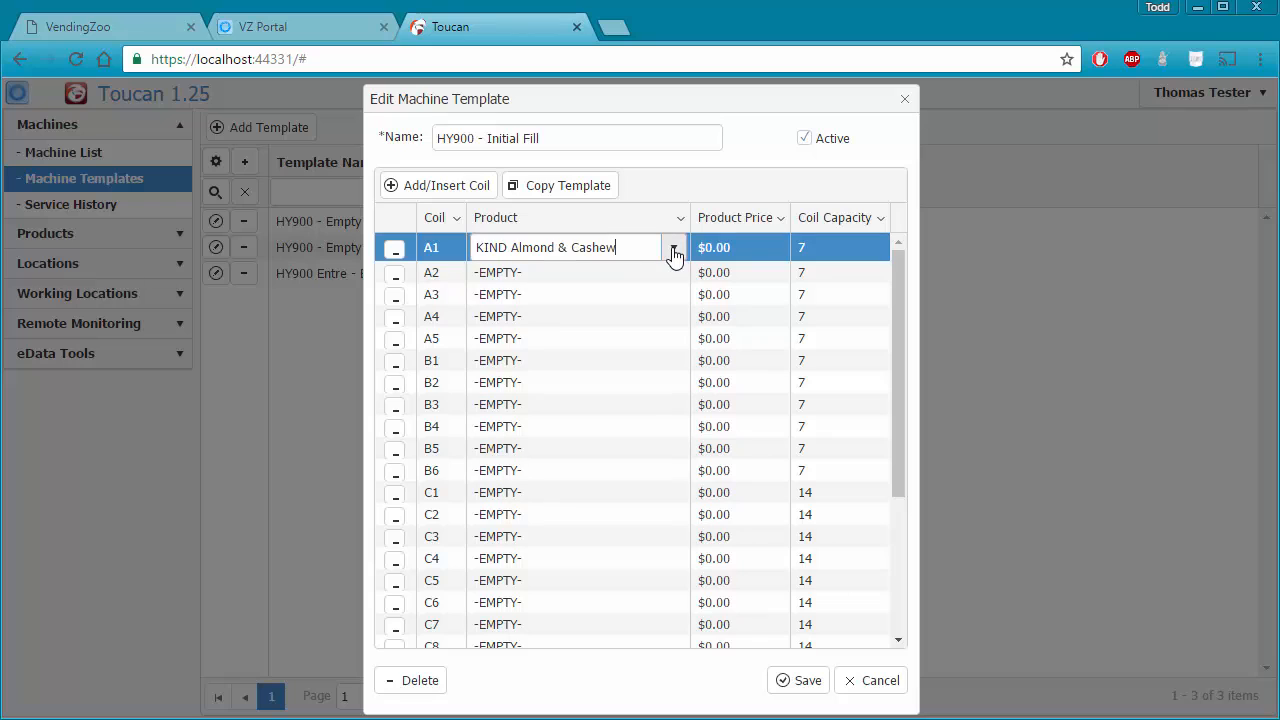
left_click(725, 249)
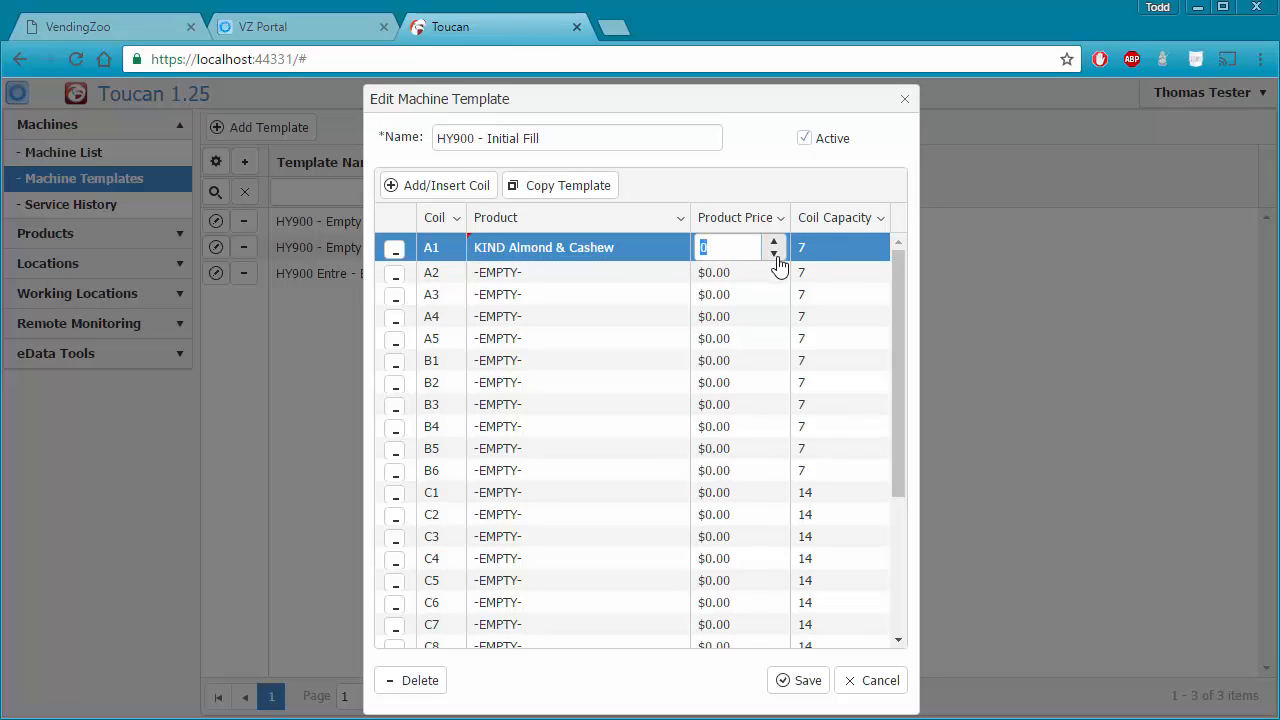
type("1.50")
Assign Cliff Bar Choc Chip to coil A2 and set its product price to $1.50.
left_click(655, 276)
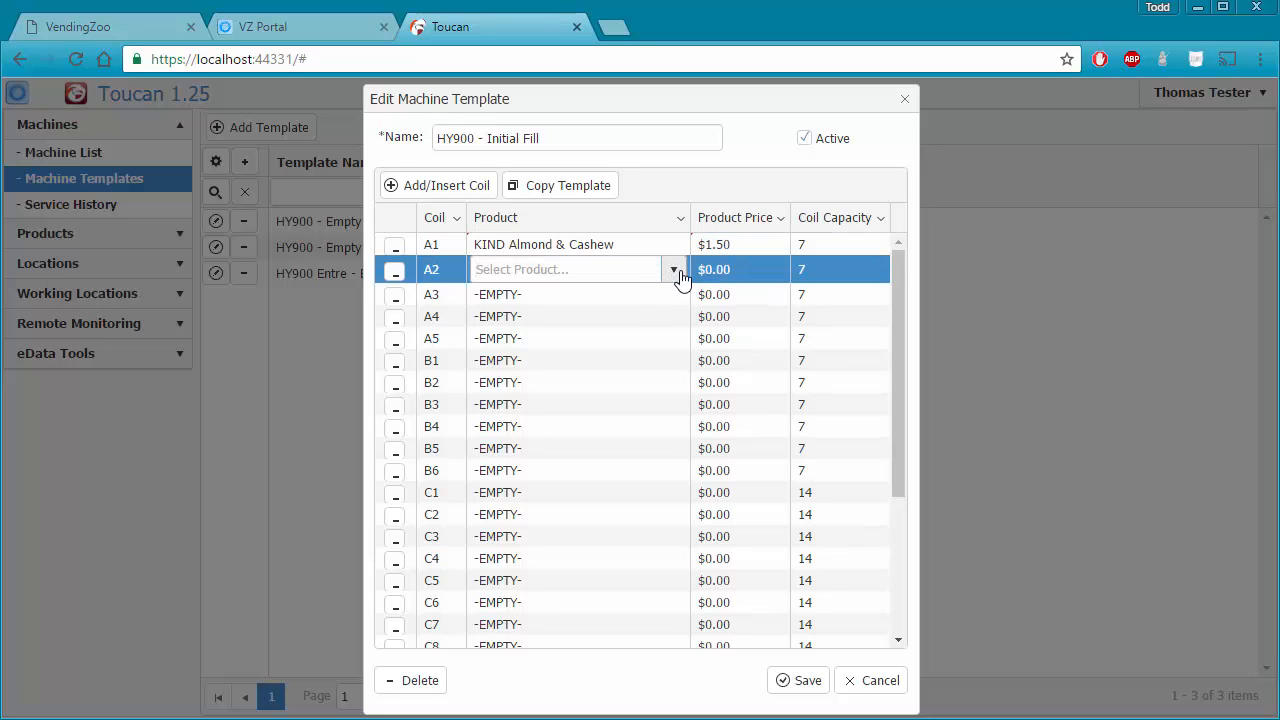
type("Cli")
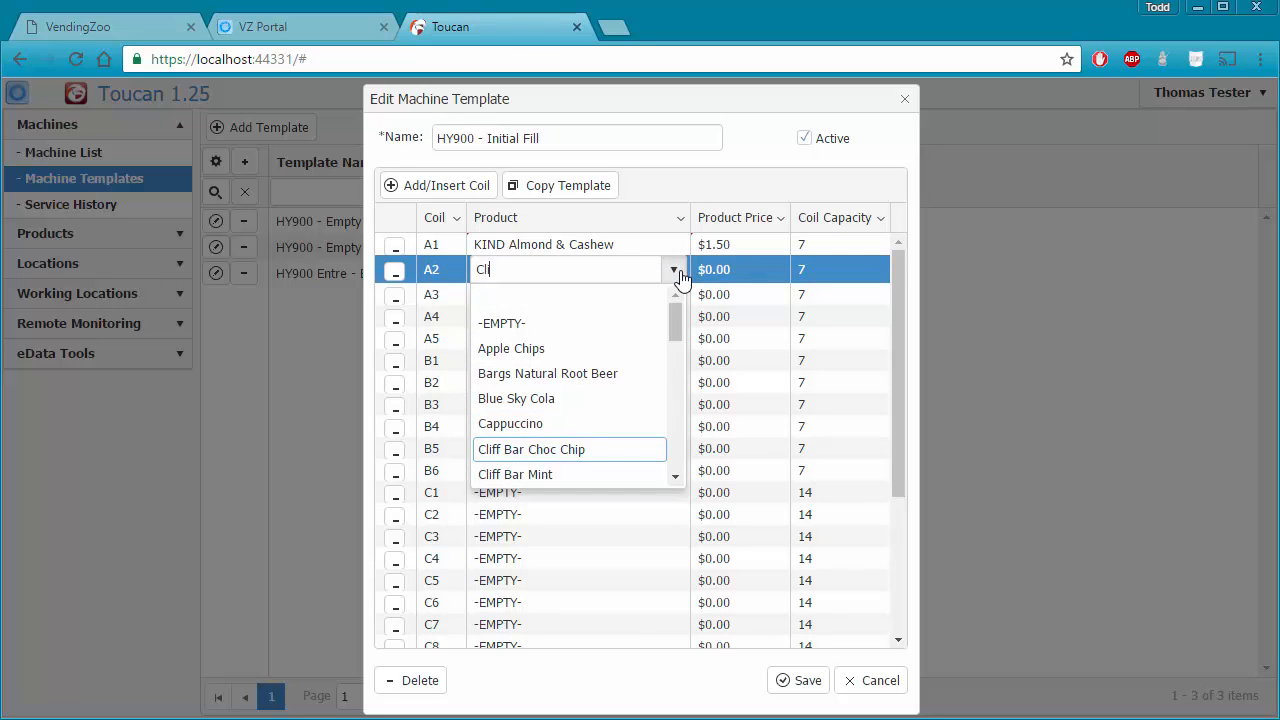
key("Down")
key("Return")
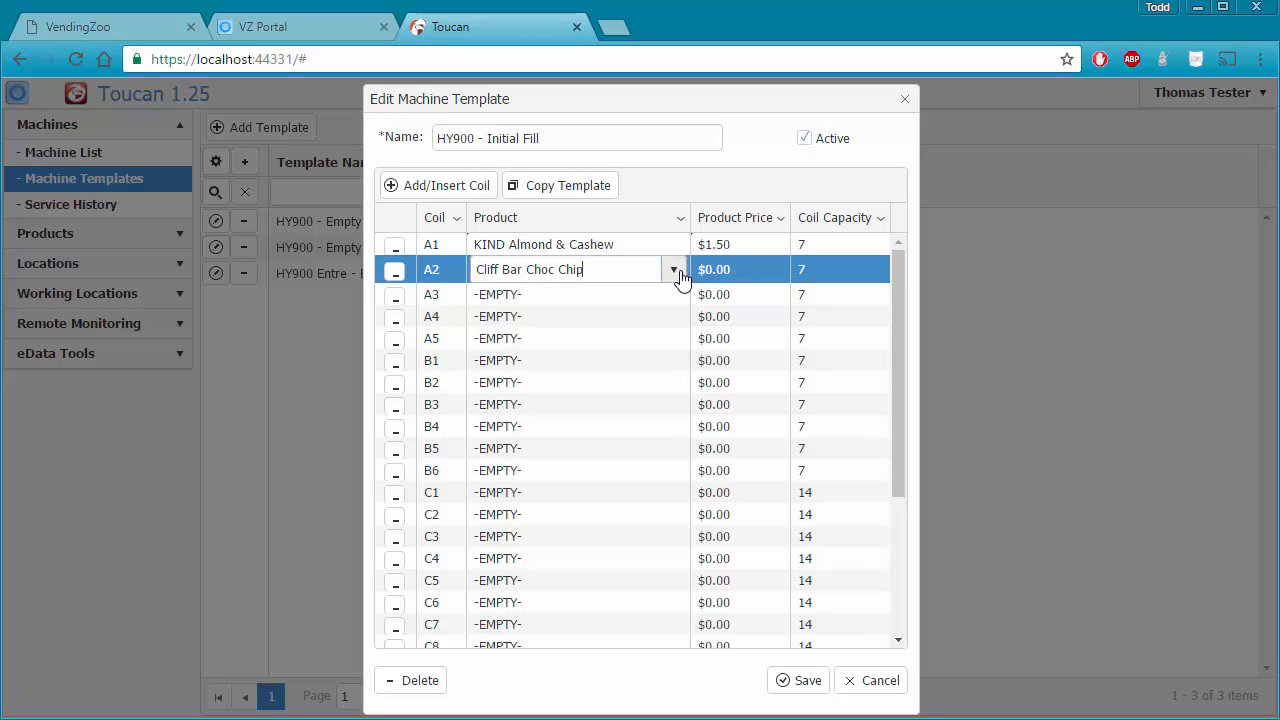
left_click(763, 270)
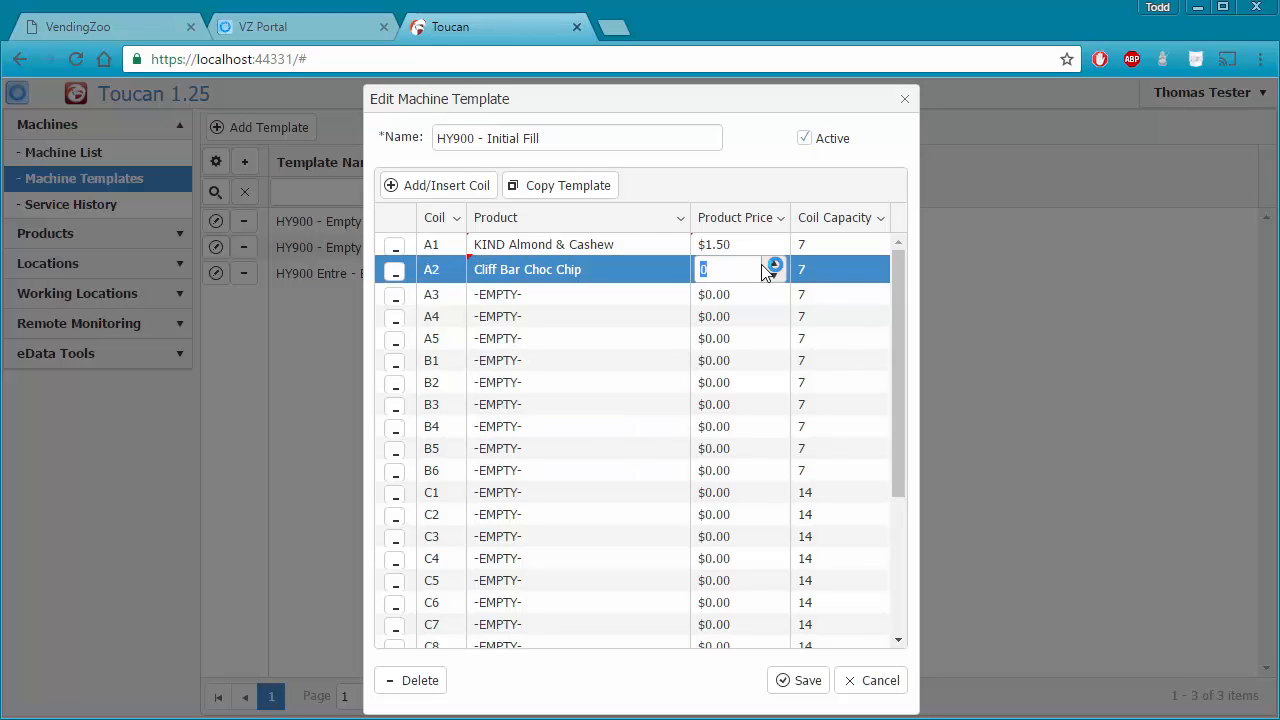
type("1.50")
Assign Cliff Bar Mint to coil A3 and set its product price to $1.50.
left_click(640, 293)
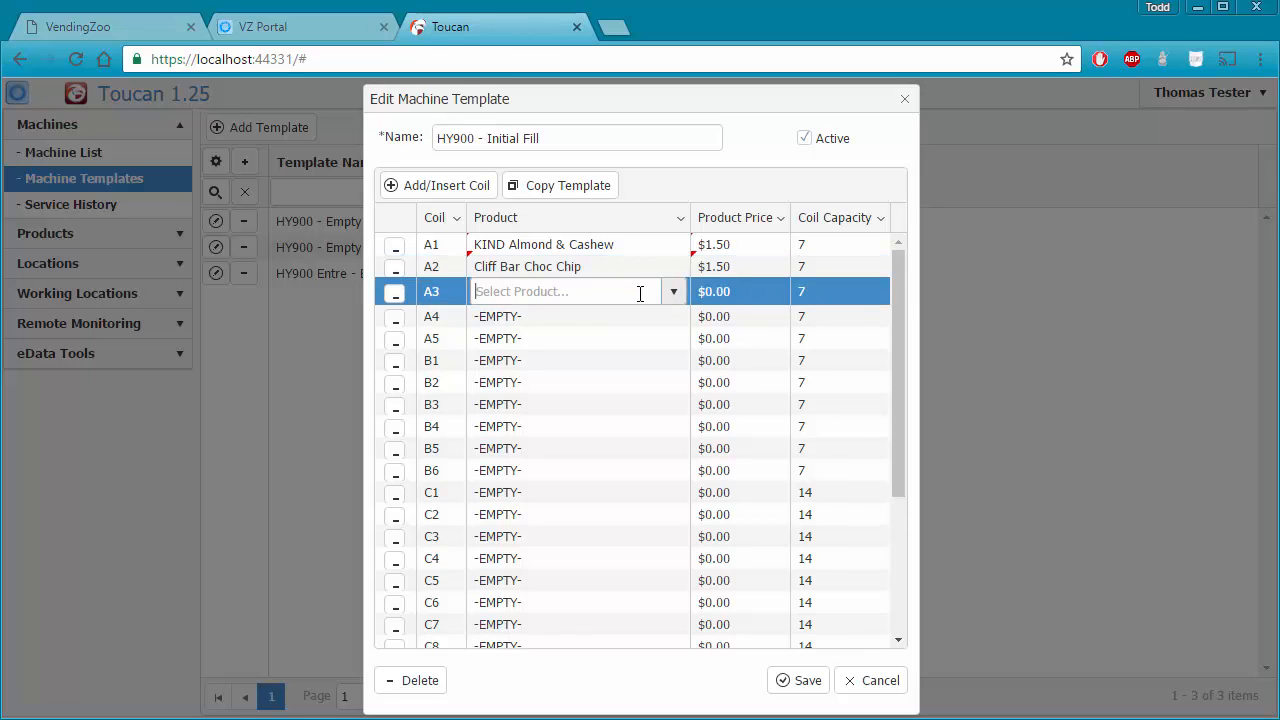
type("cli")
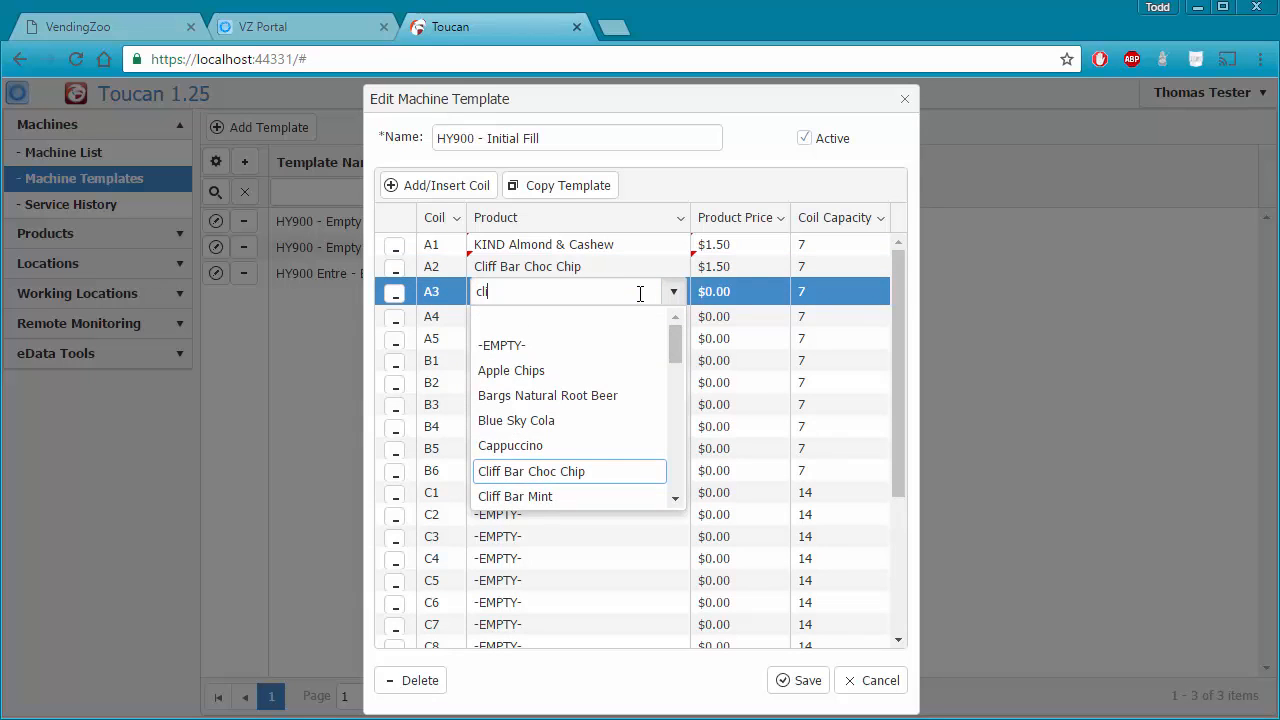
key("Down")
key("Down")
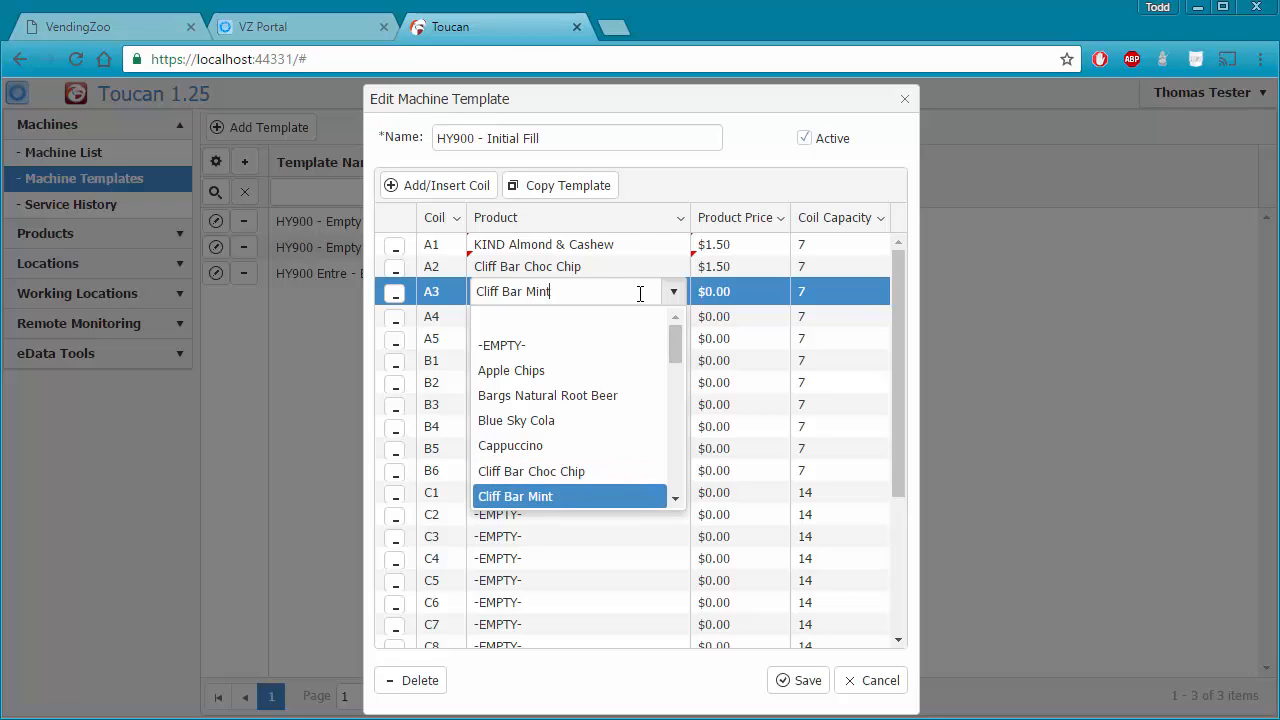
key("Return")
left_click(733, 289)
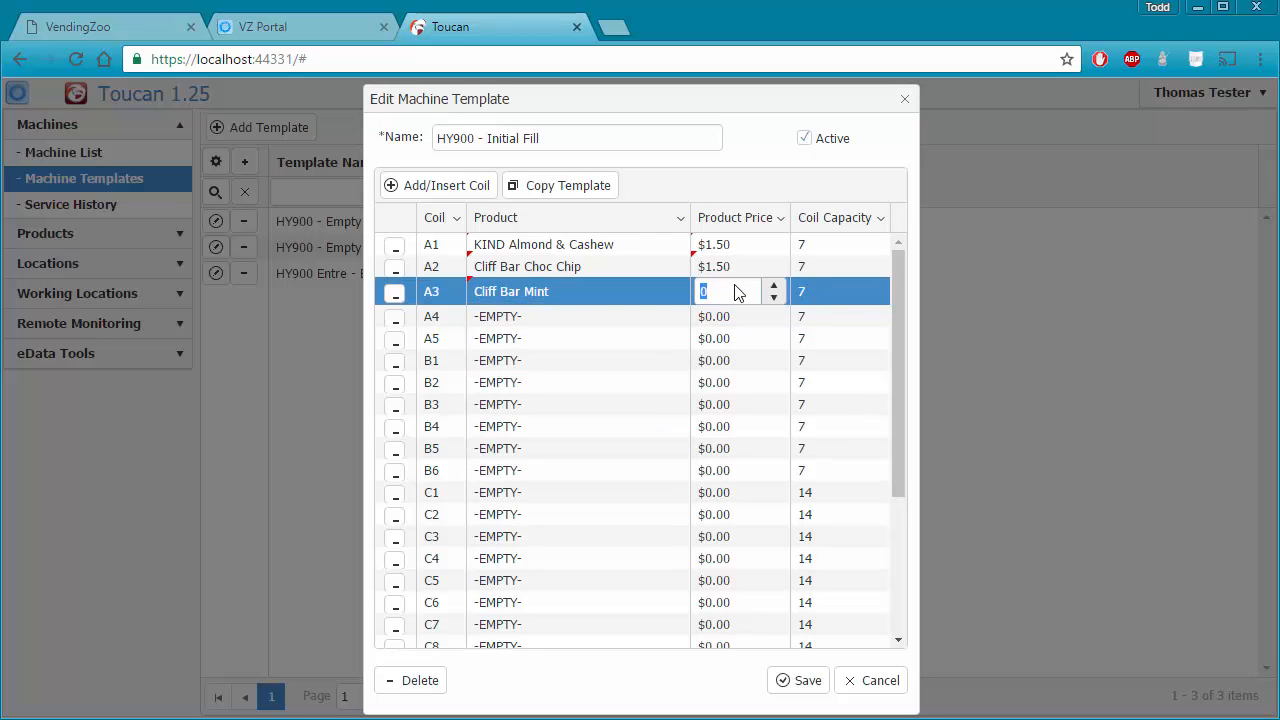
type("1.50")
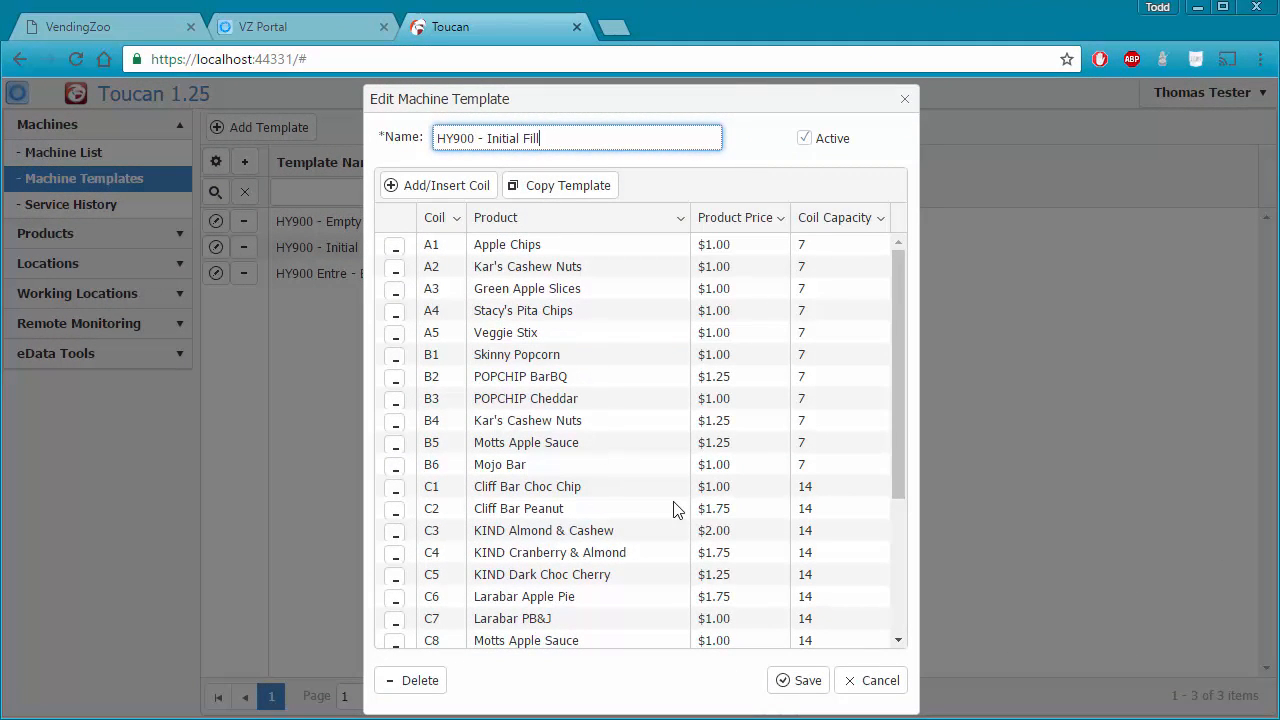
Review the products and prices of all coils in the HY900 - Initial Fill template and save it.
left_click_drag(898, 371, 897, 419)
left_click_drag(898, 441, 906, 540)
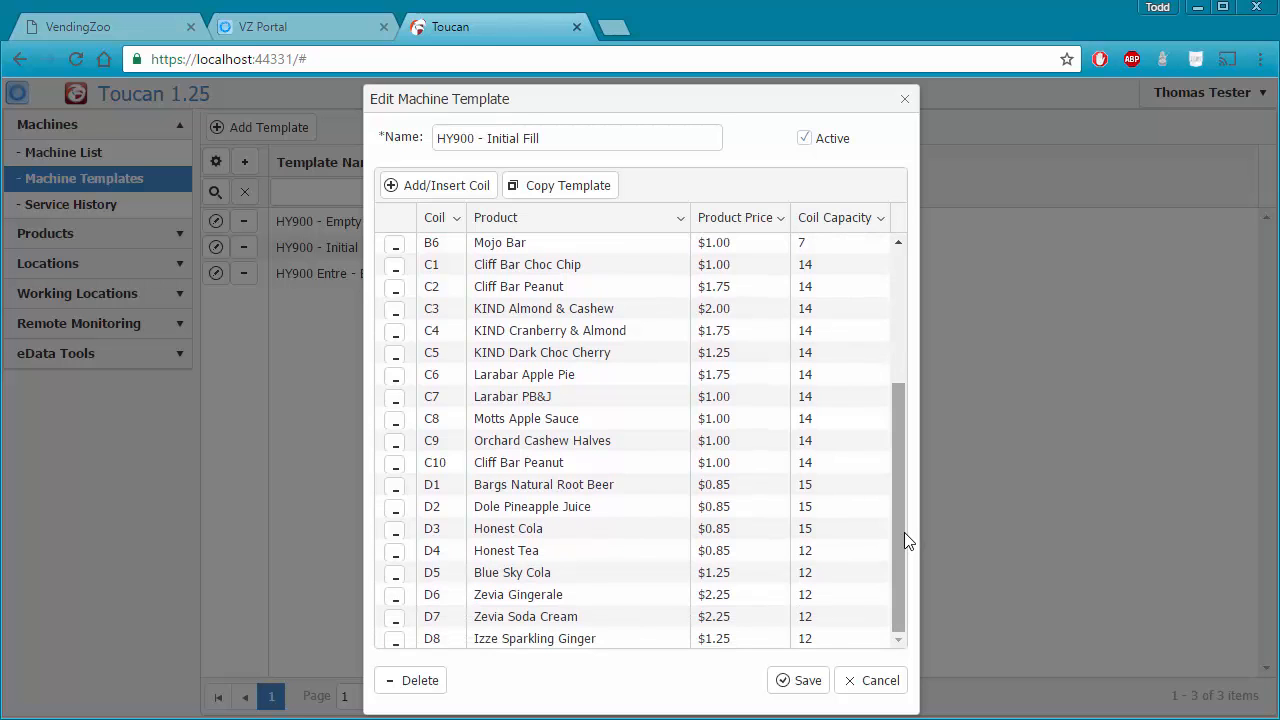
left_click_drag(895, 533, 888, 397)
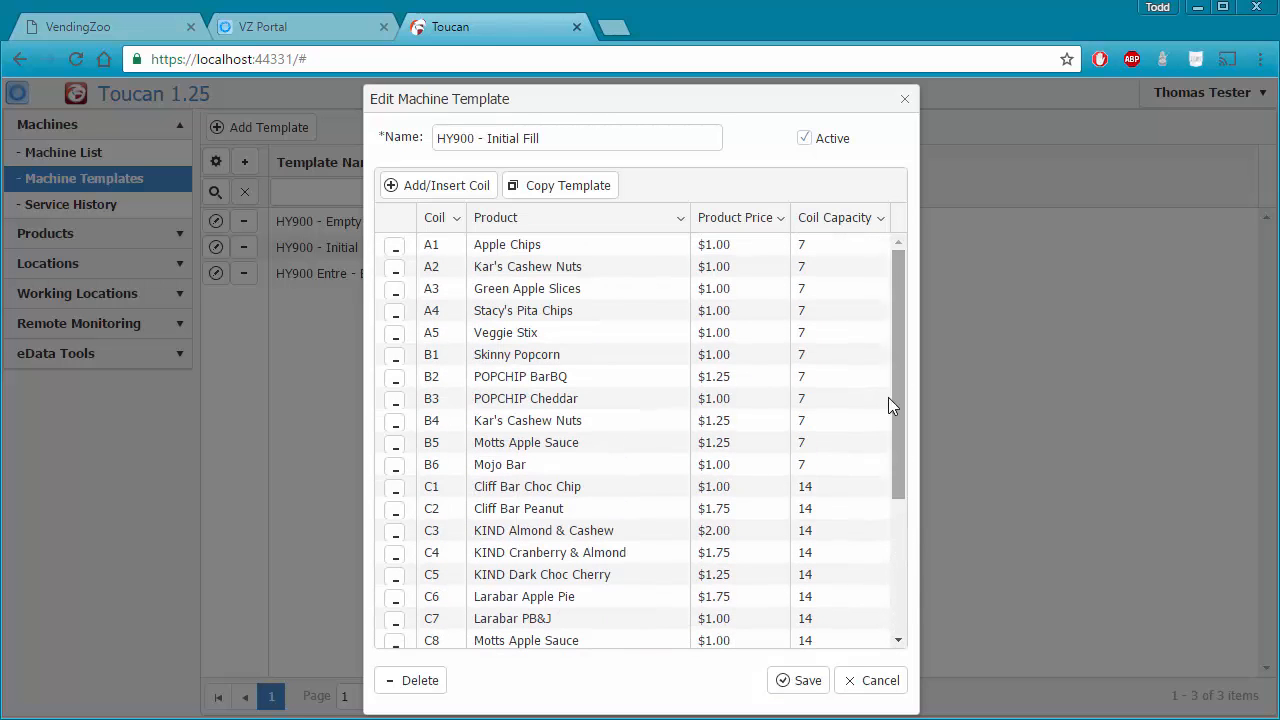
left_click(802, 681)
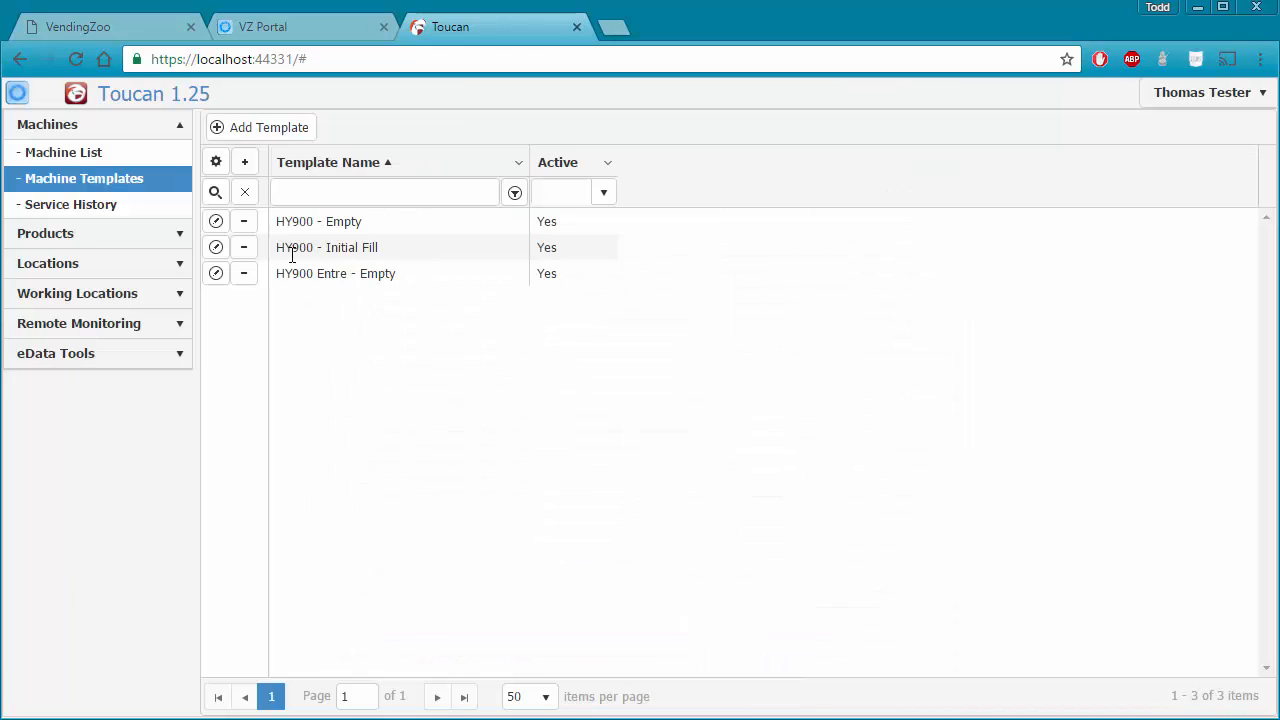
Copy the HY900 - Initial Fill template and change the copy's name to HY900 - School District A.
left_click(395, 253)
left_click(216, 249)
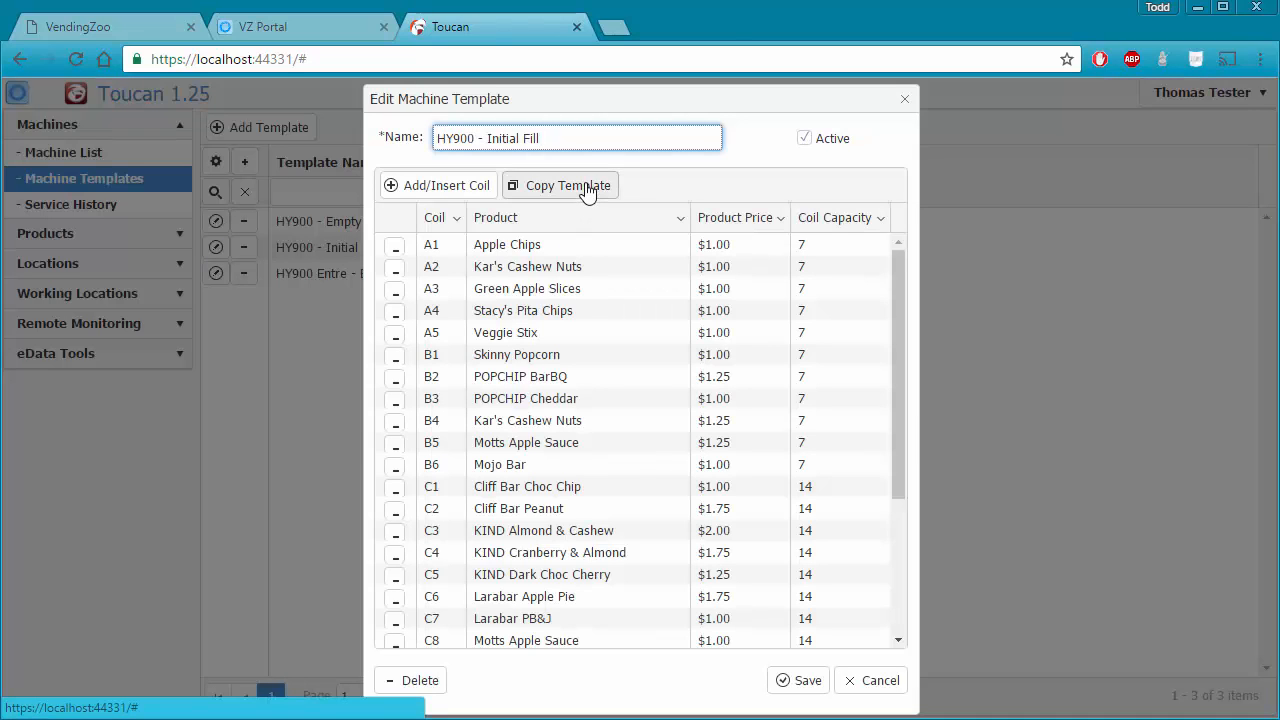
left_click(586, 188)
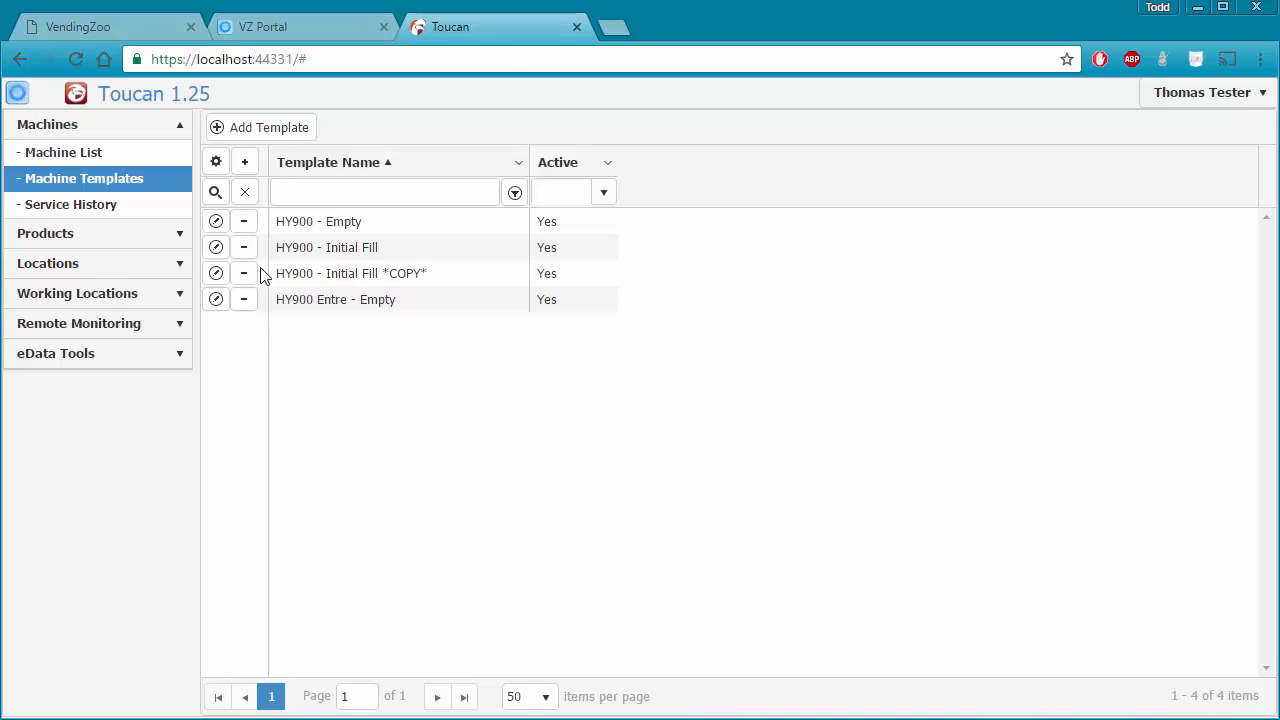
left_click(216, 273)
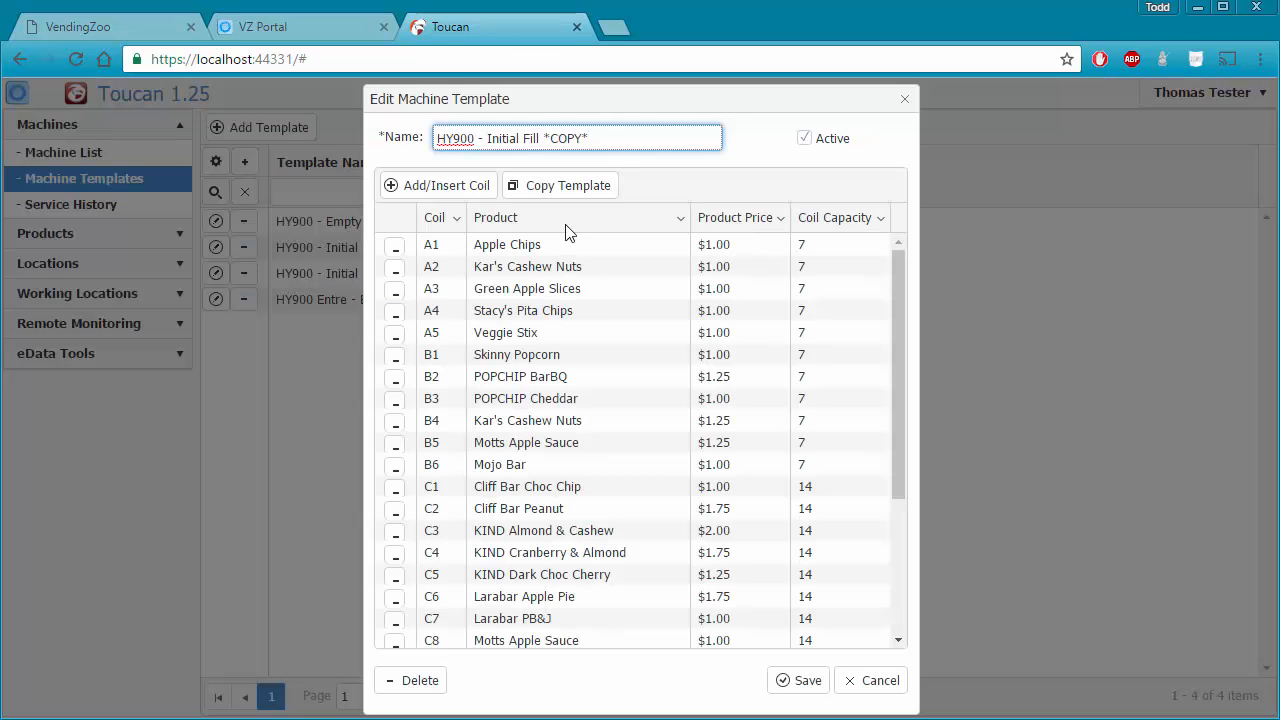
left_click_drag(588, 138, 489, 152)
type("School District A")
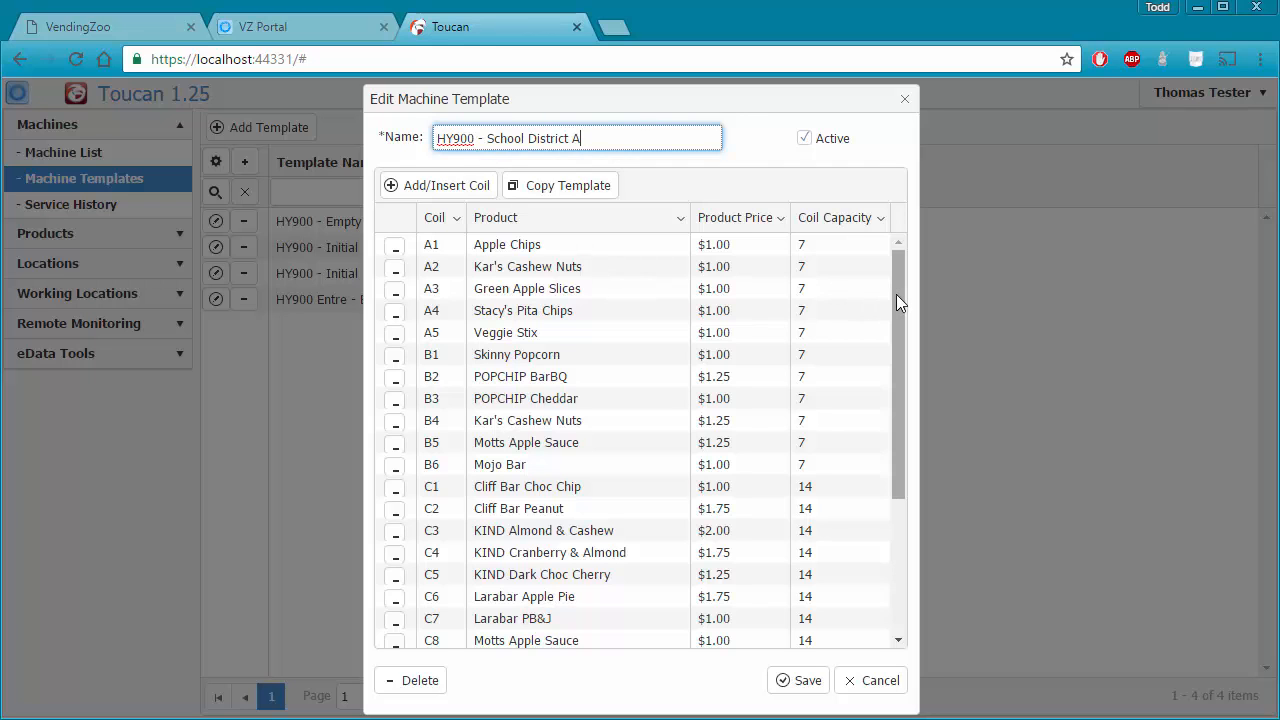
Assign Zevia Gingerale to coil D3 in the HY900 - School District A template and save the template.
left_click_drag(896, 294, 886, 498)
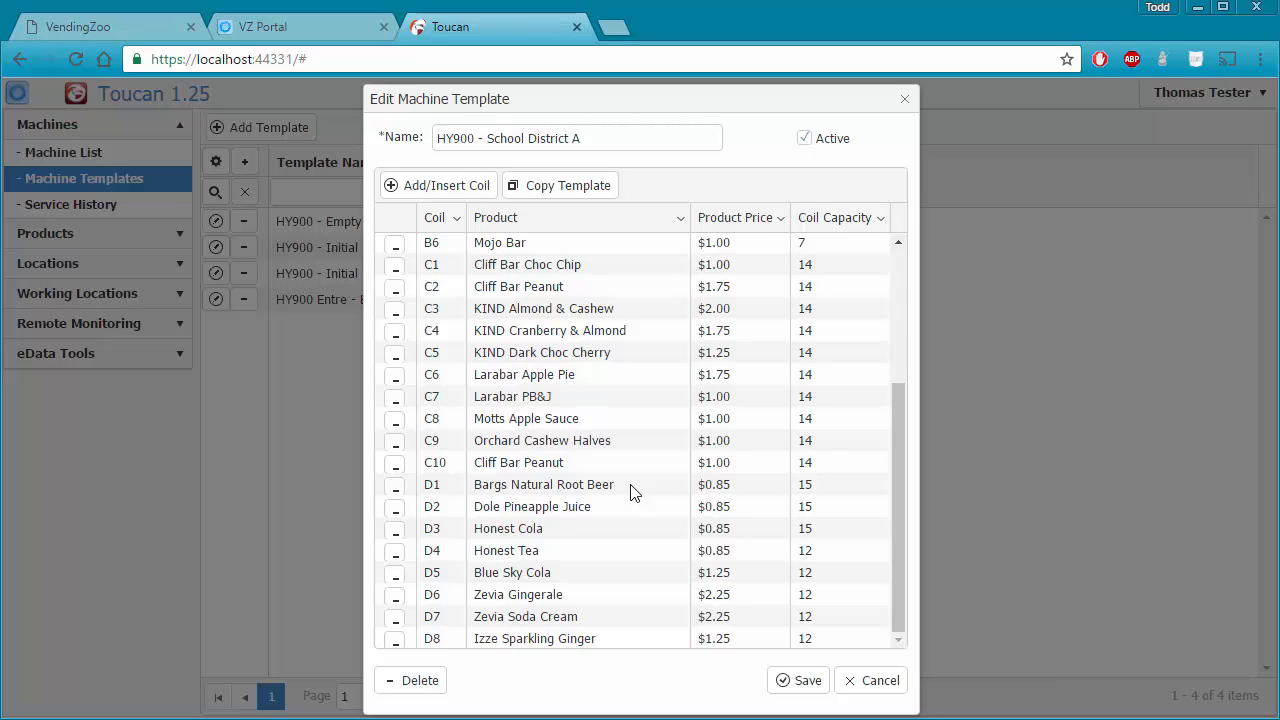
left_click(538, 527)
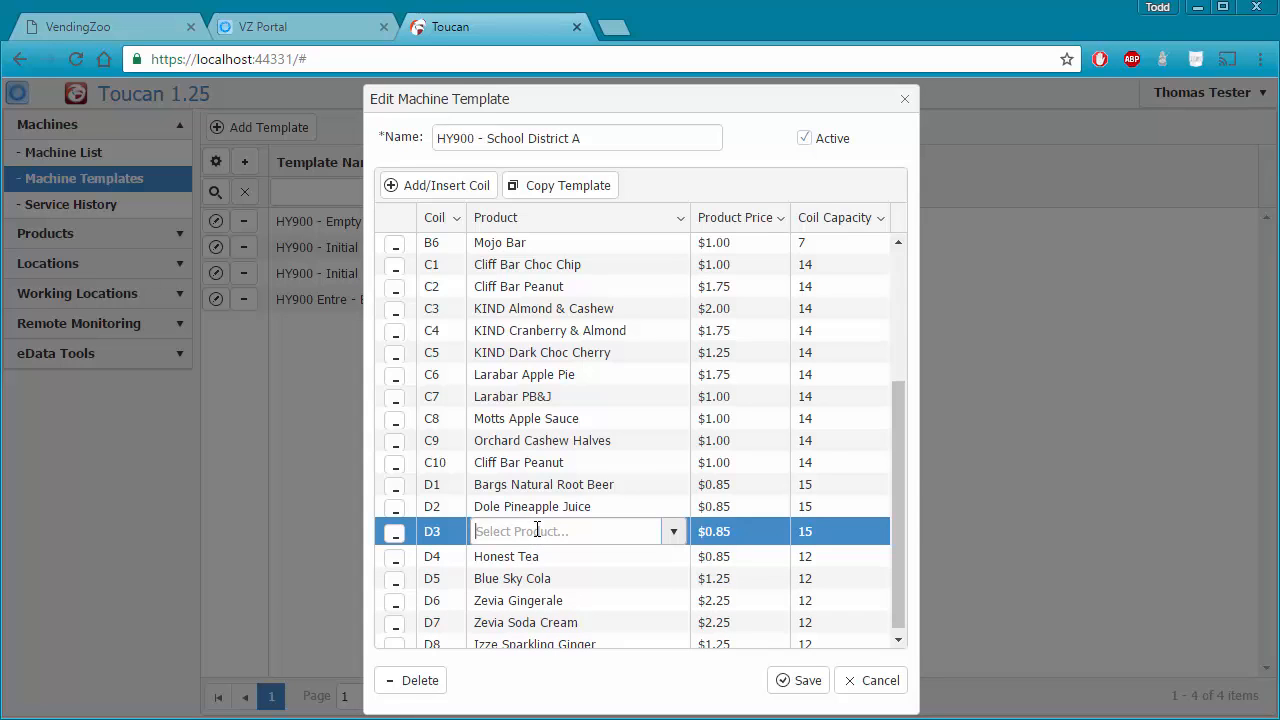
left_click(676, 533)
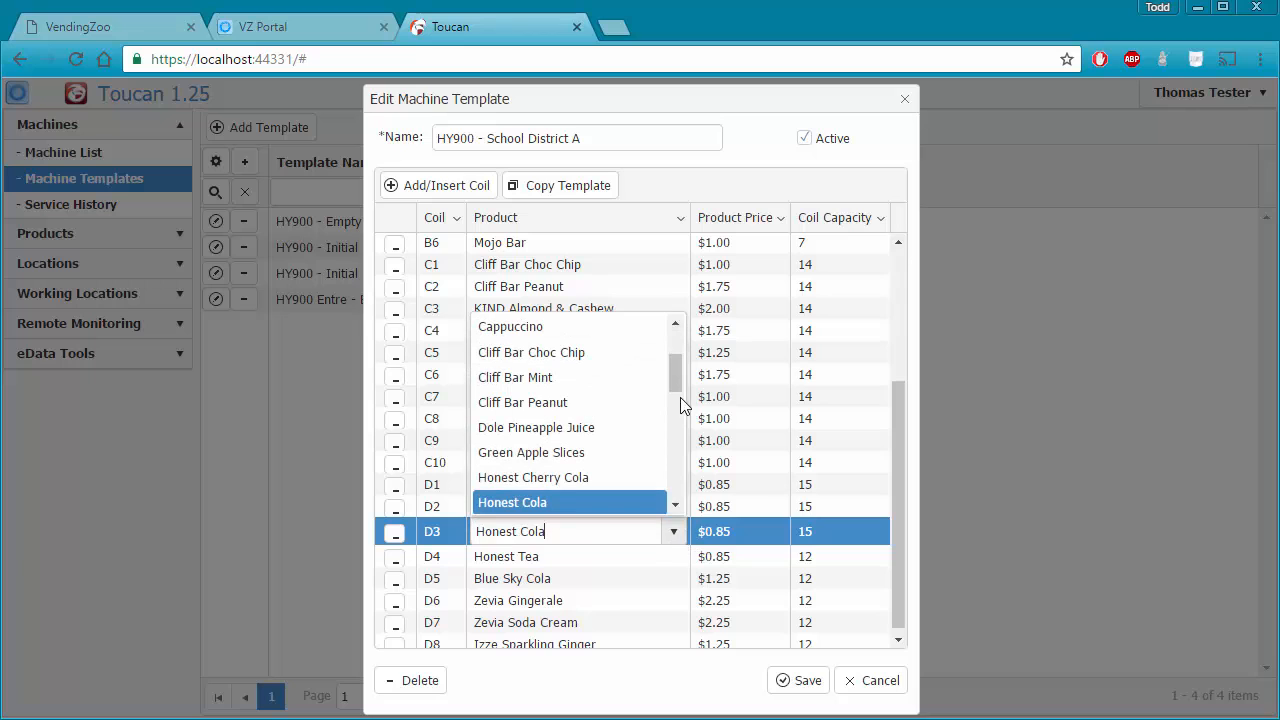
scroll(677, 400, "down", 1)
scroll(674, 402, "down", 5)
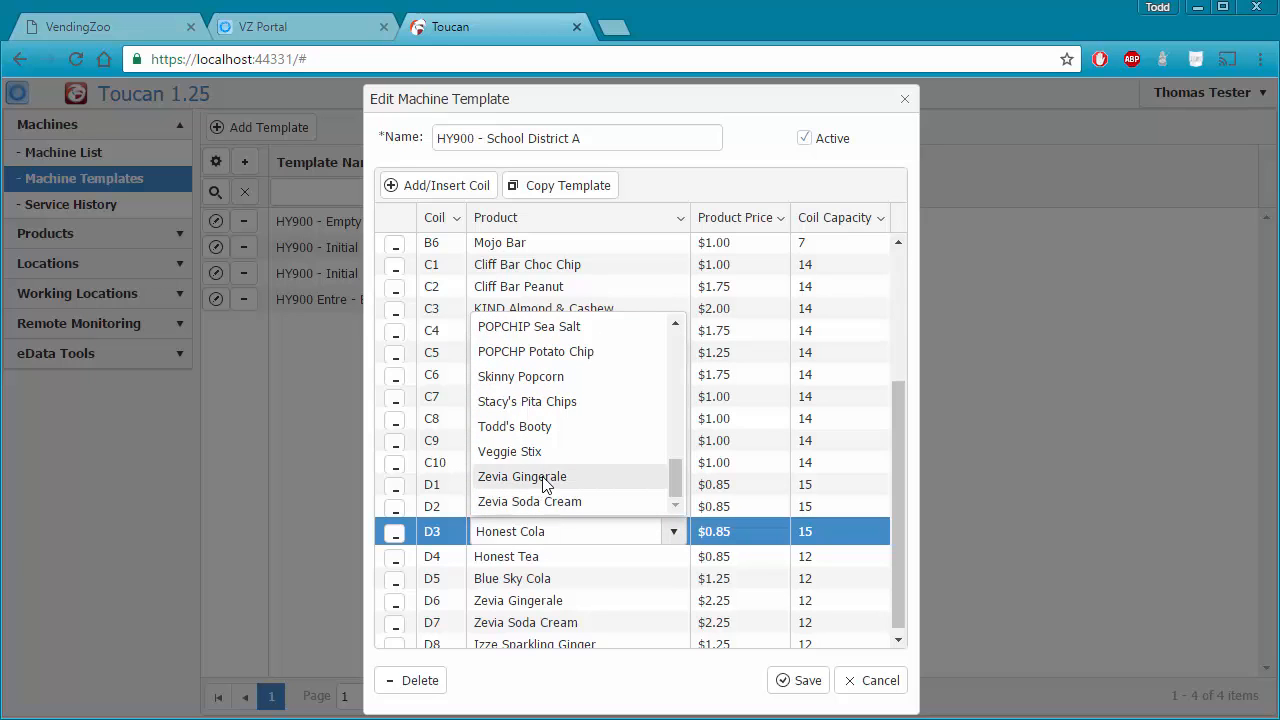
left_click(600, 484)
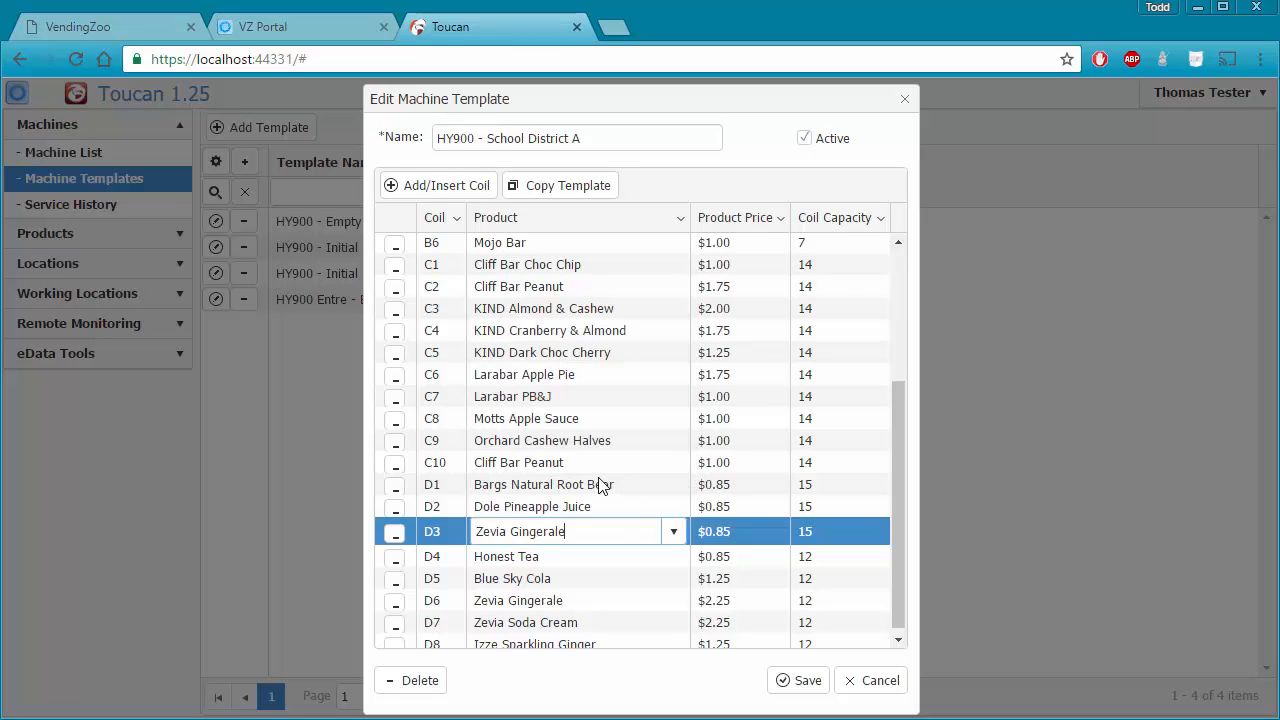
left_click(526, 558)
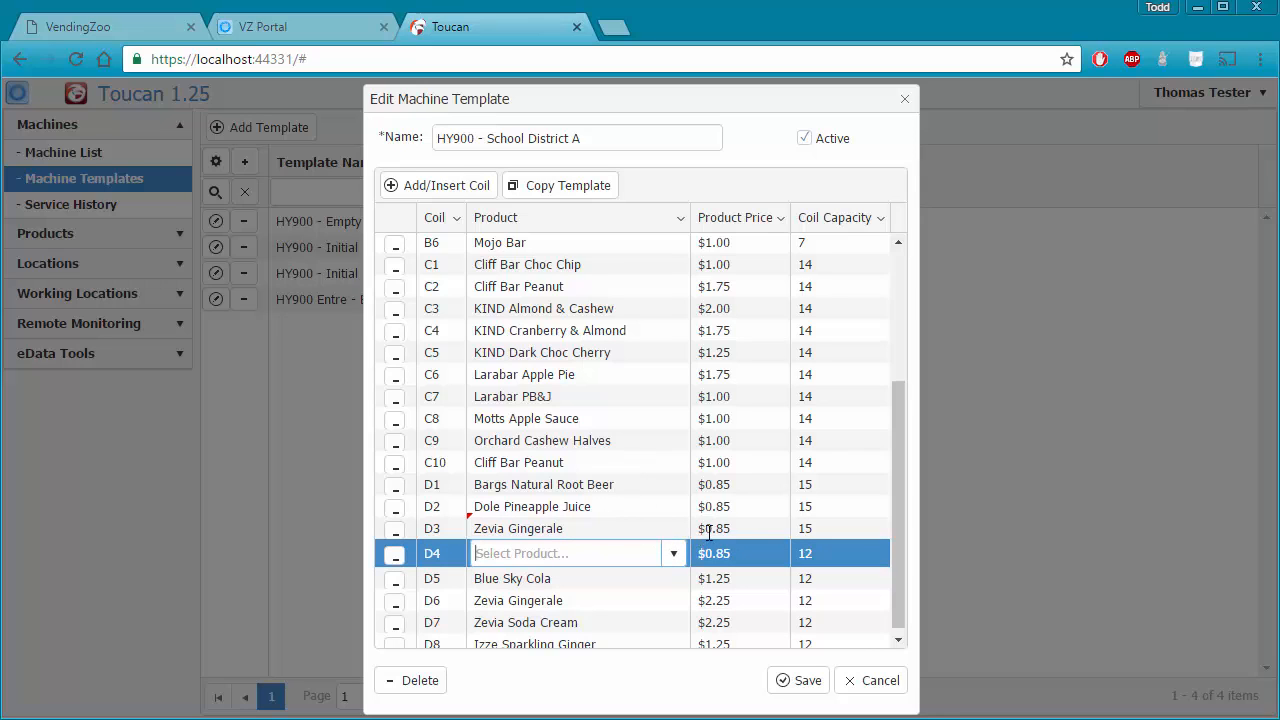
left_click(806, 684)
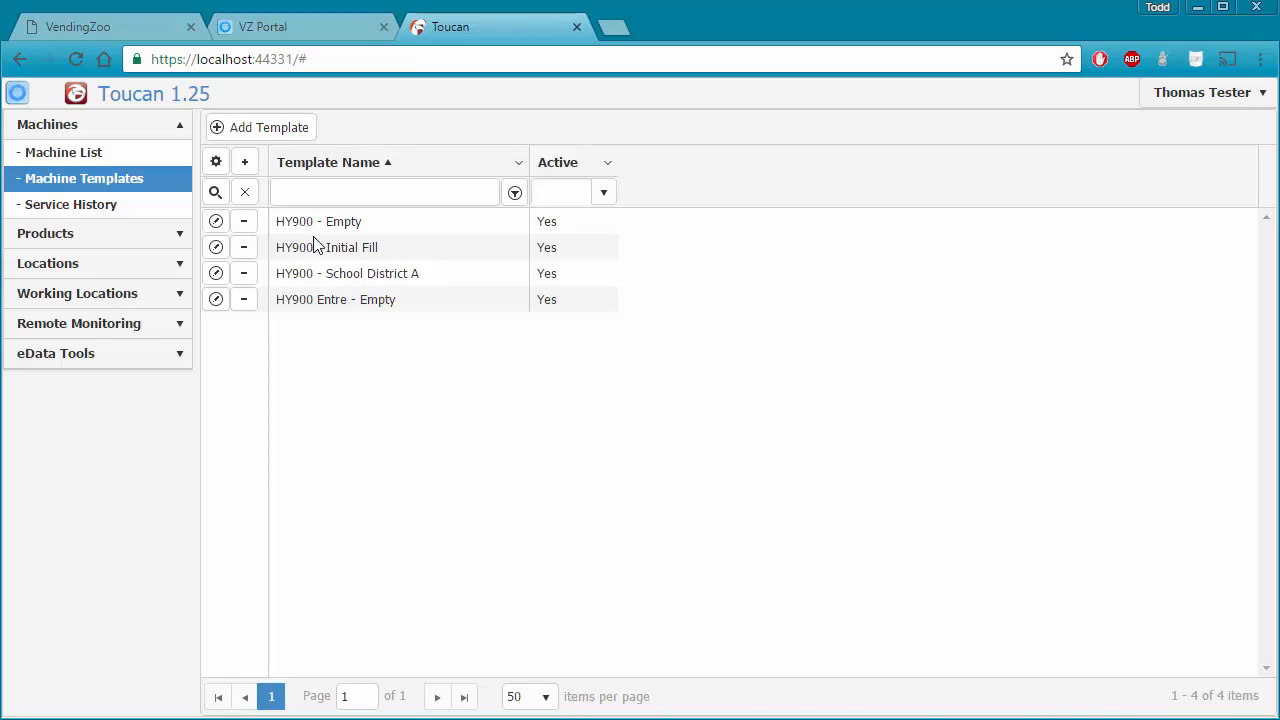
Start a new machine template and add six empty coil rows to it.
left_click(277, 135)
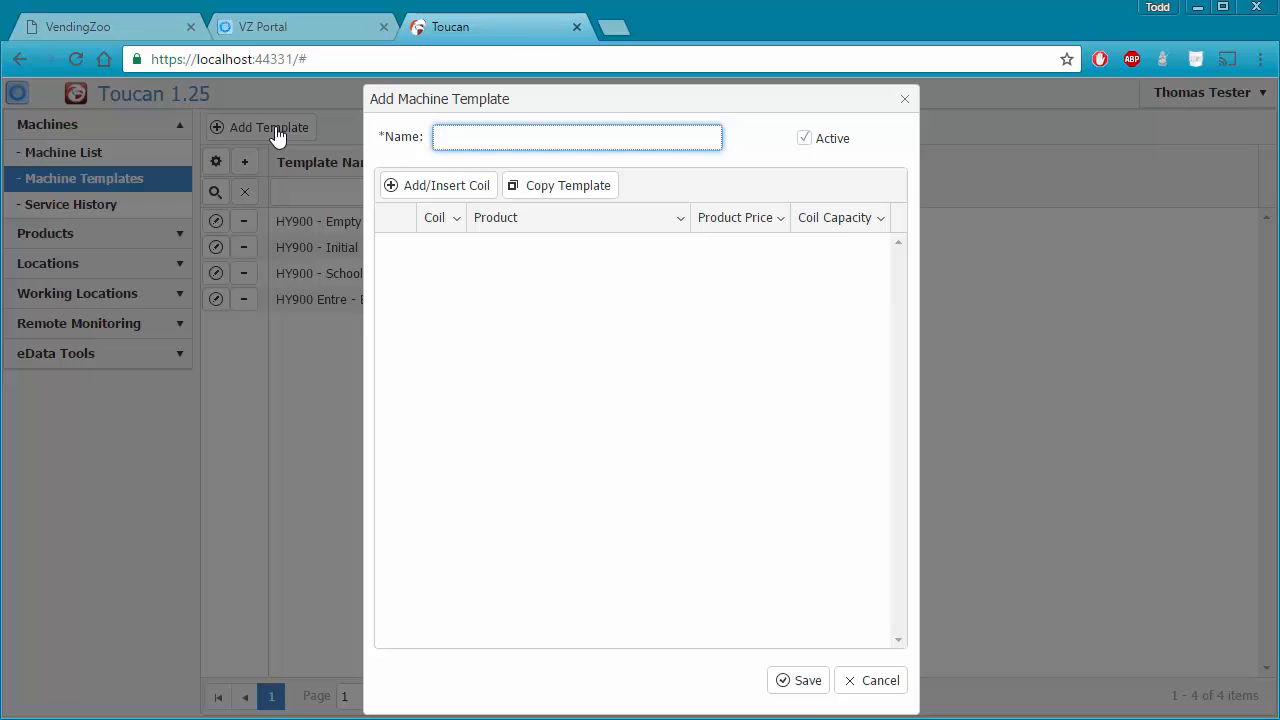
left_click(452, 190)
left_click(452, 190)
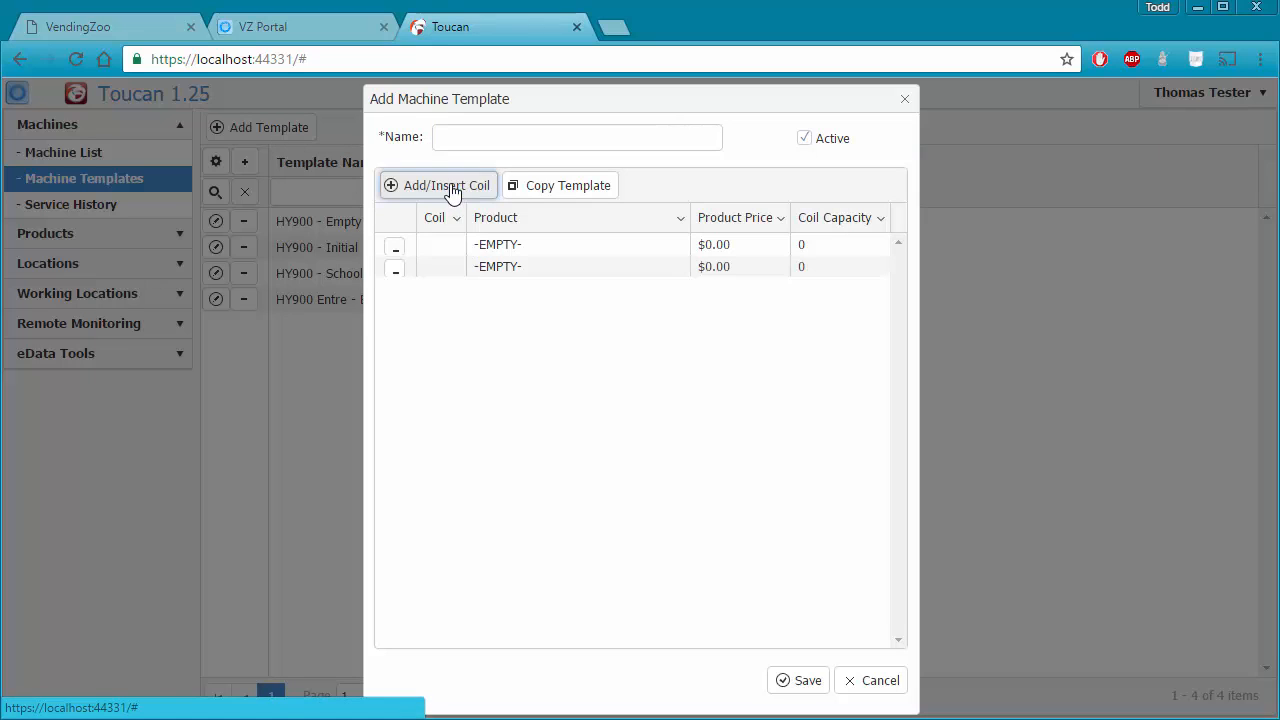
left_click(452, 190)
left_click(452, 190)
left_click(452, 190)
left_click(452, 190)
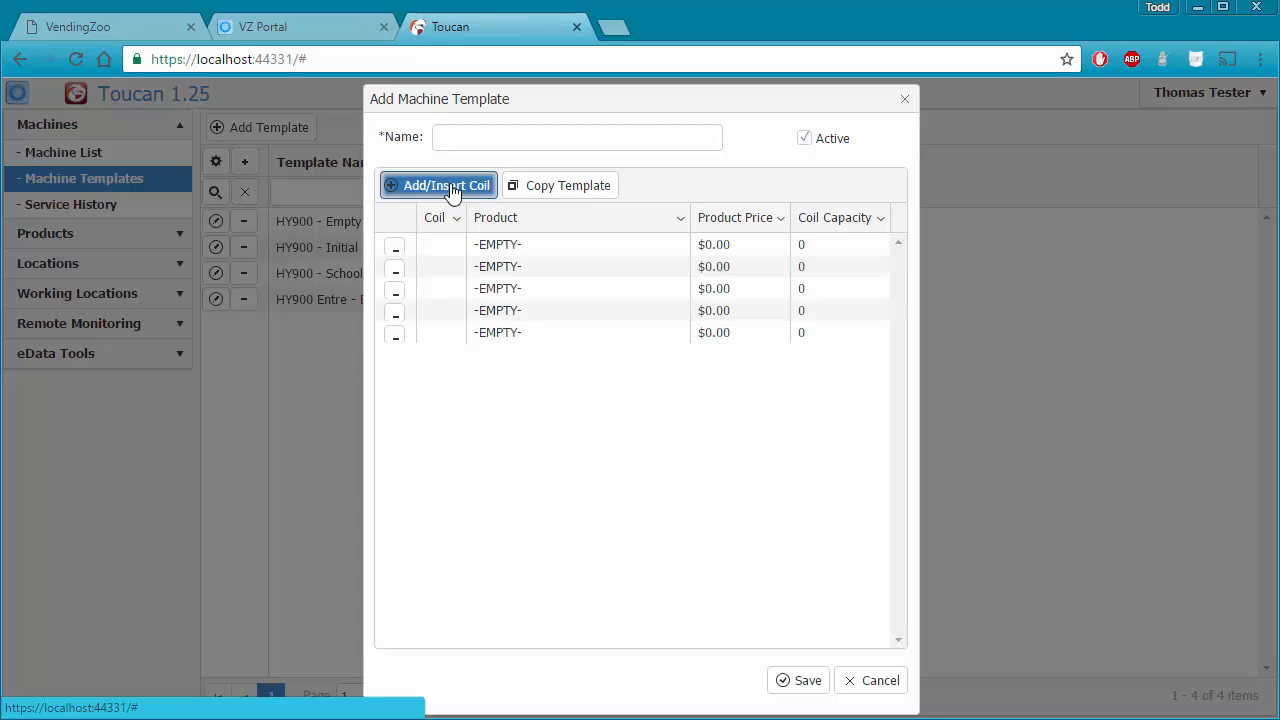
Number the first four coil rows of the new template 1, 2, 3 and 4.
left_click(455, 245)
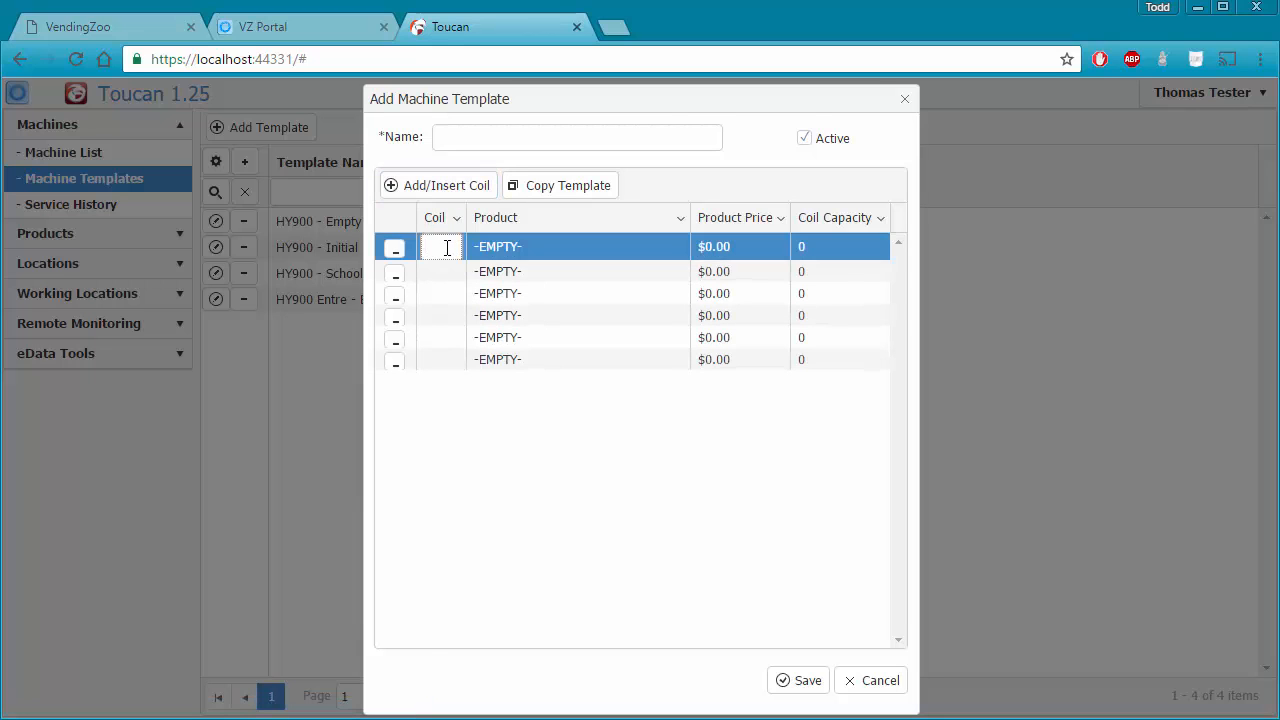
type("1")
key("Return")
left_click(440, 273)
type("2")
left_click(441, 292)
type("3")
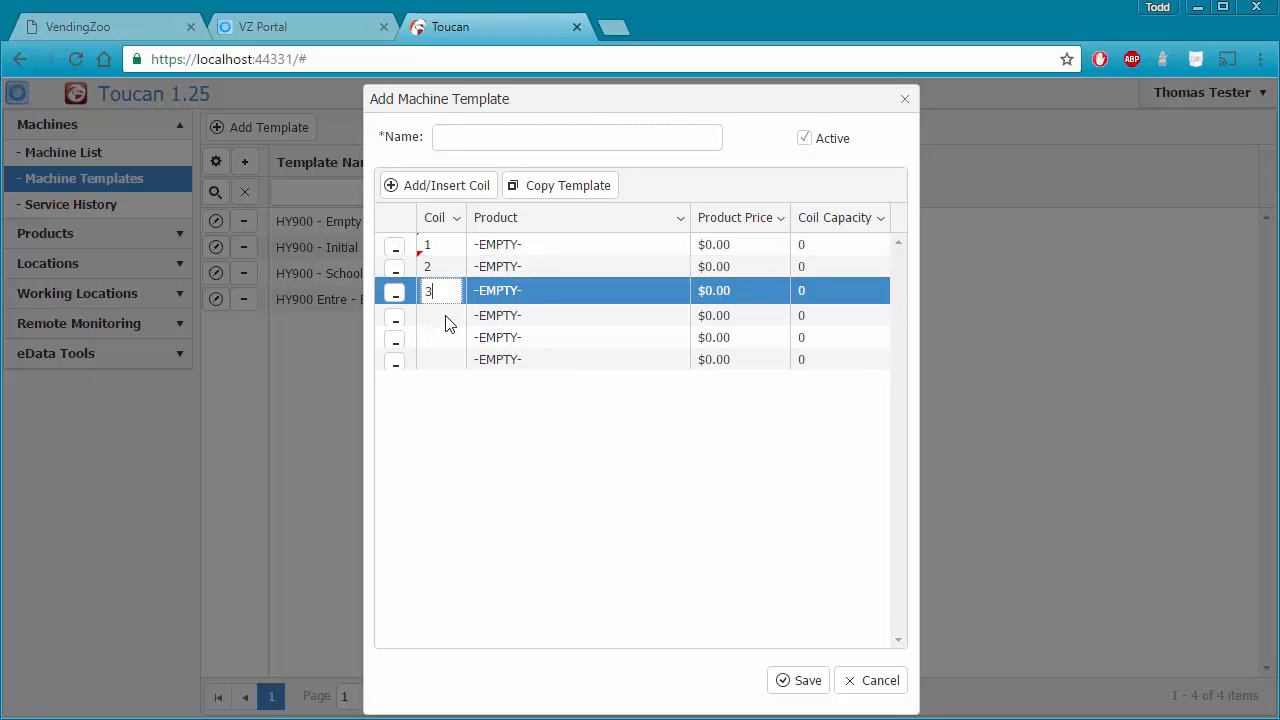
left_click(444, 315)
left_click(445, 335)
left_click(448, 313)
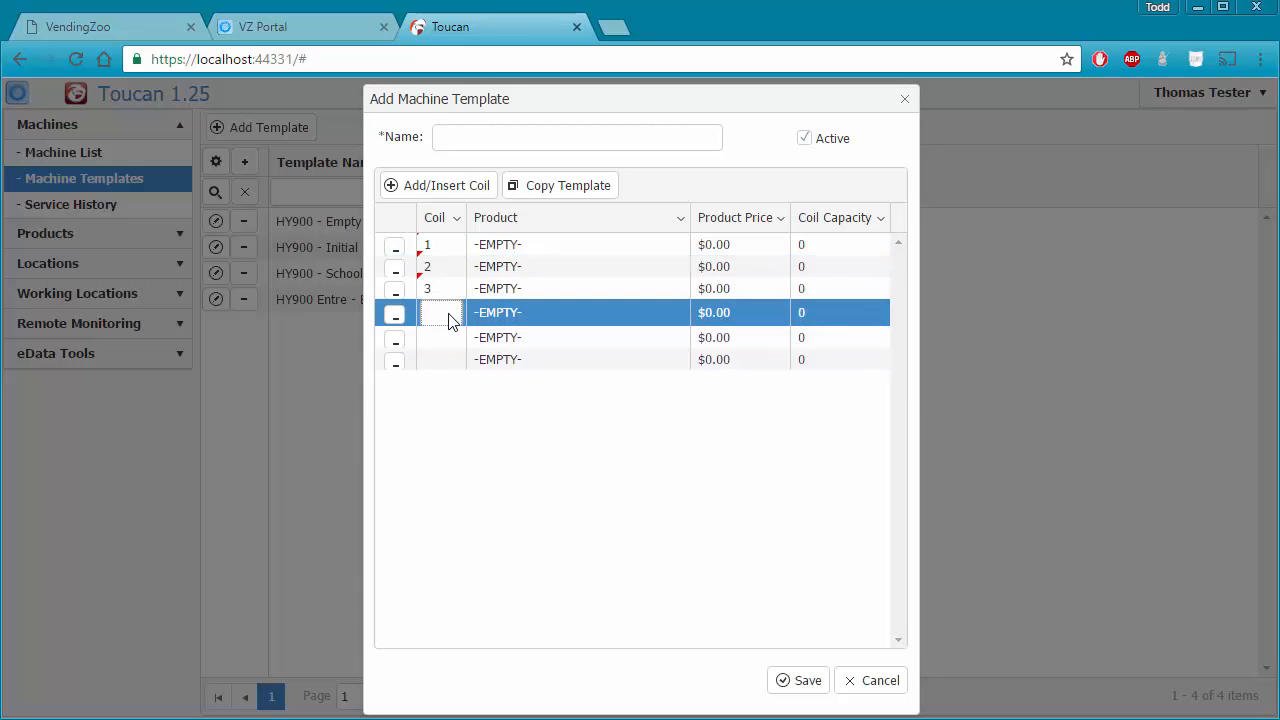
type("3")
Assign Bargs Natural Root Beer to coil 2 and Cliff Bar Choc Chip to coil 1.
left_click(566, 270)
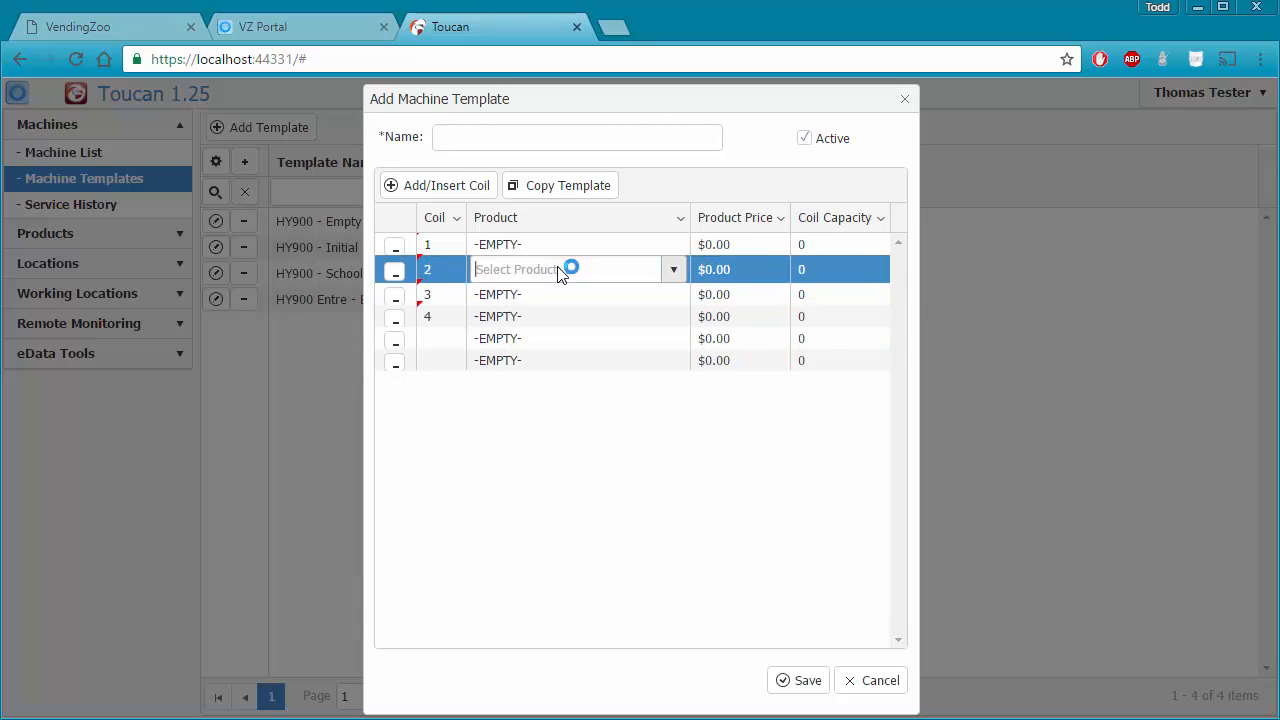
left_click(676, 271)
left_click(569, 371)
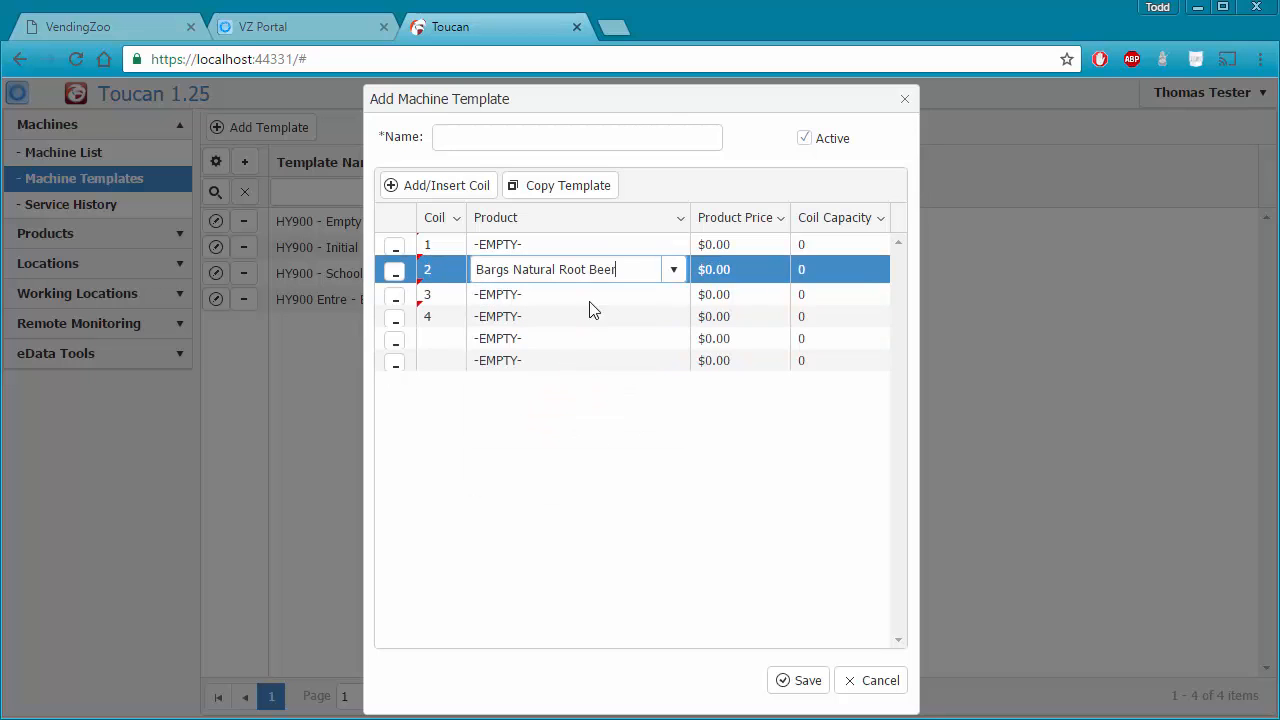
left_click(645, 252)
left_click(674, 248)
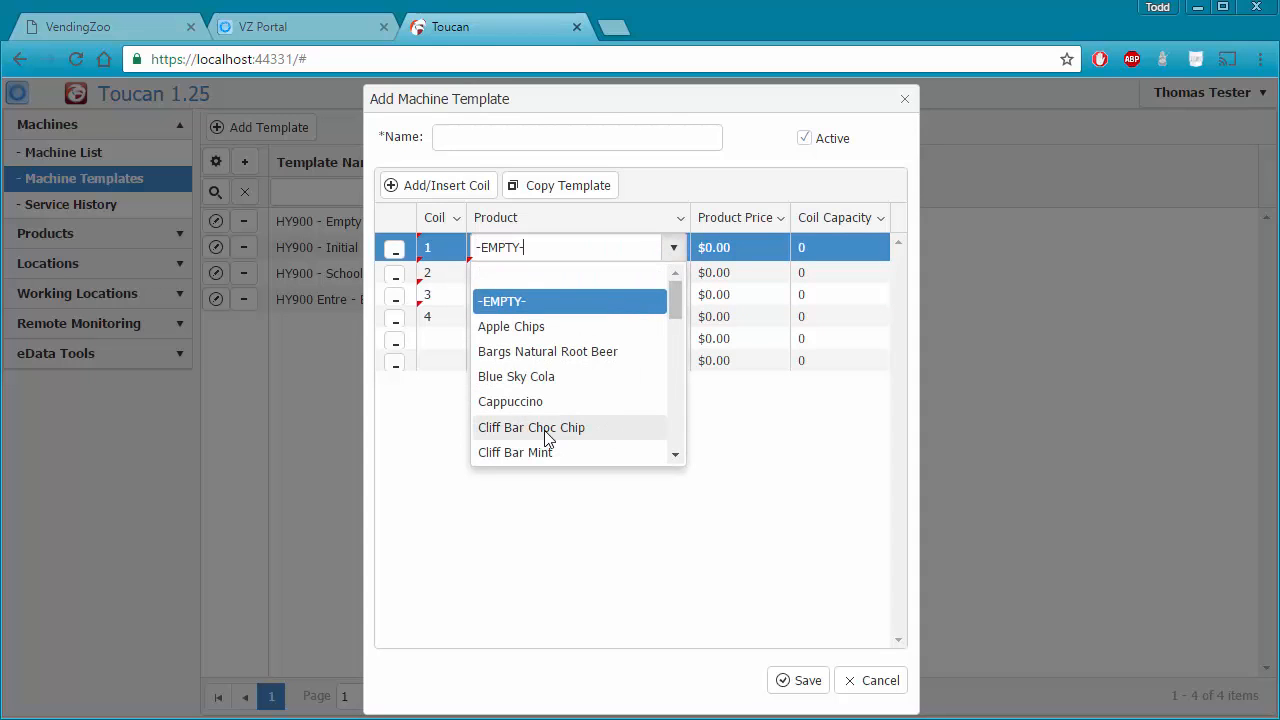
left_click(545, 427)
Assign Cliff Bar Mint to coil 3 and Blue Sky Cola to coil 4.
left_click(672, 292)
left_click(674, 291)
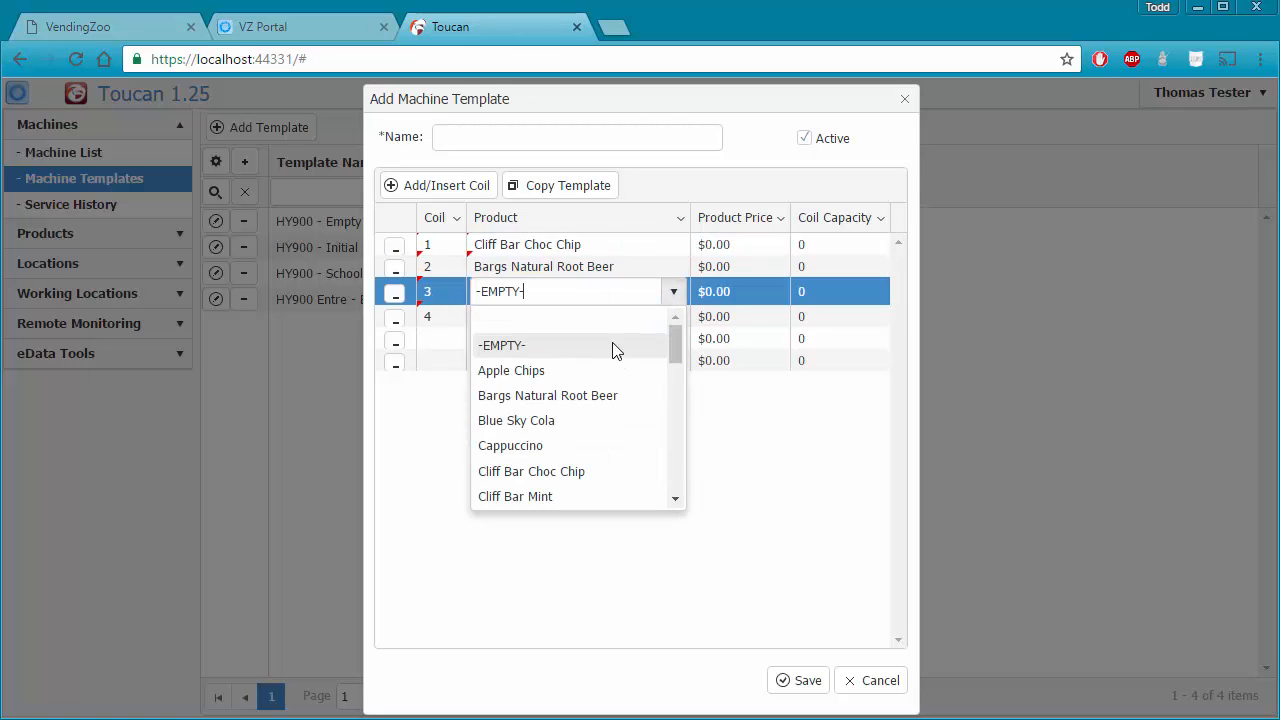
left_click(550, 496)
left_click(680, 320)
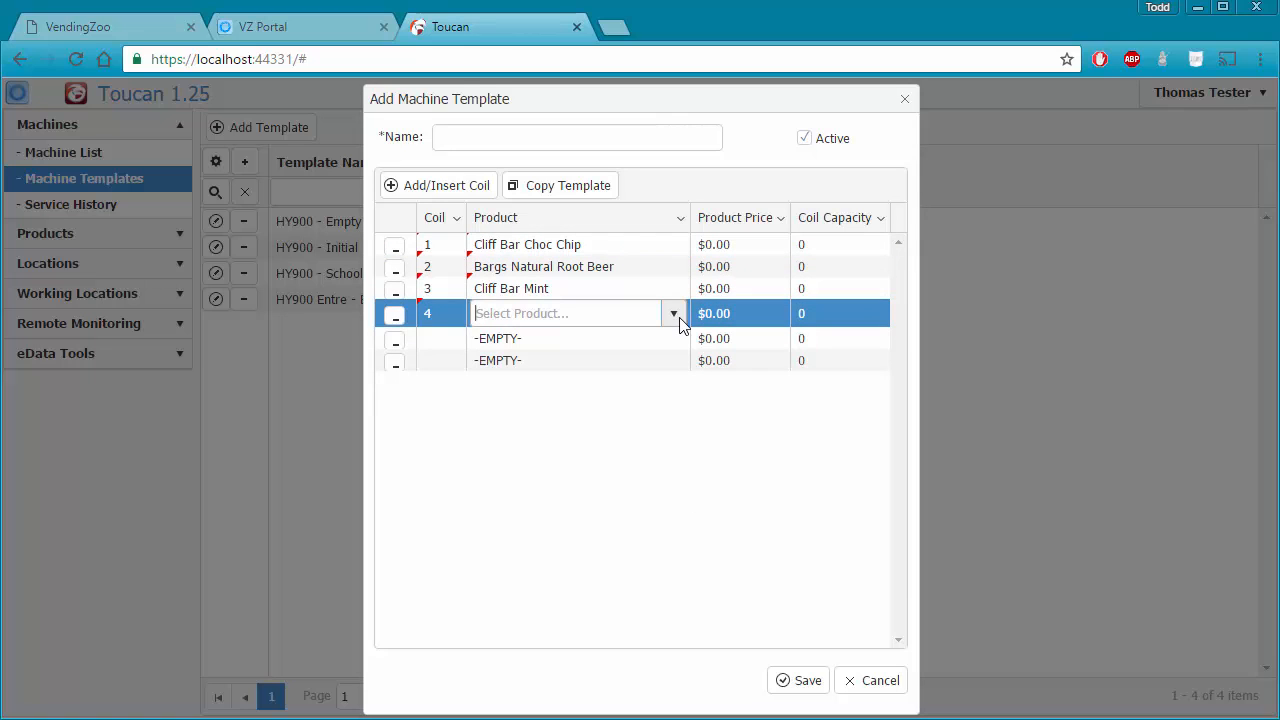
left_click(679, 320)
left_click(632, 443)
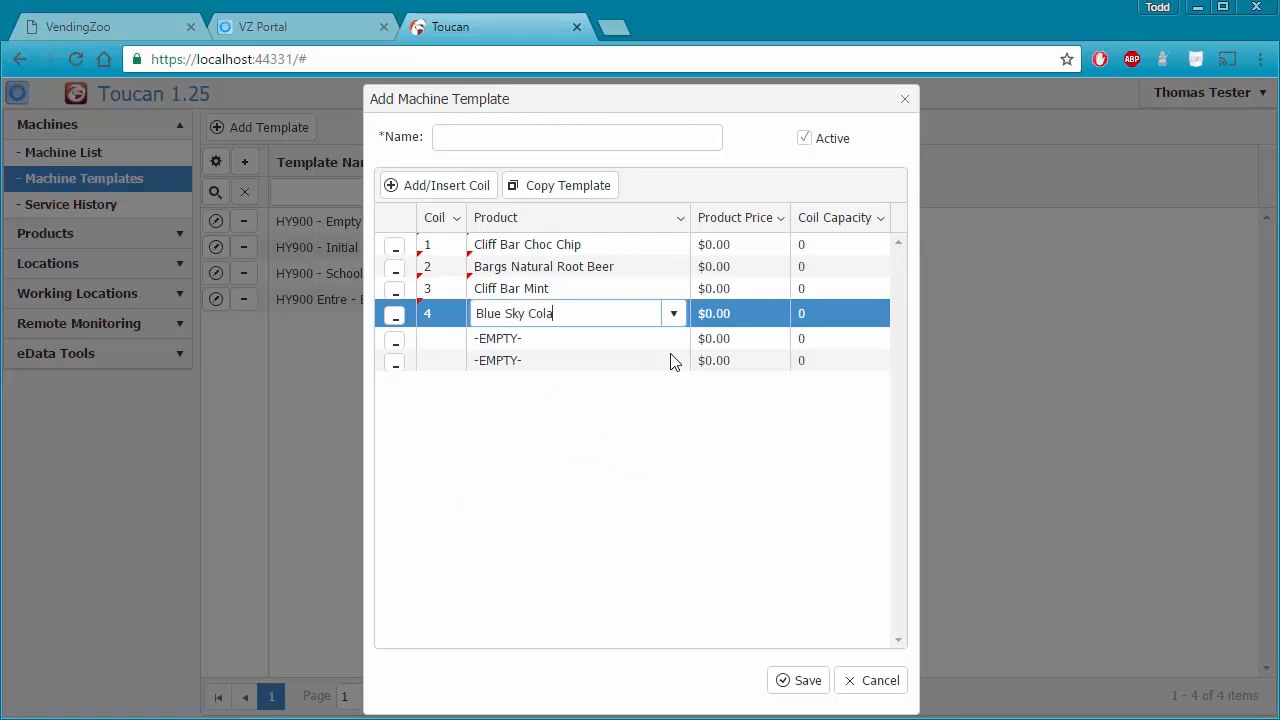
Assign Apple Chips to the fifth coil row and Honest Cola to the sixth.
left_click(681, 337)
left_click(675, 338)
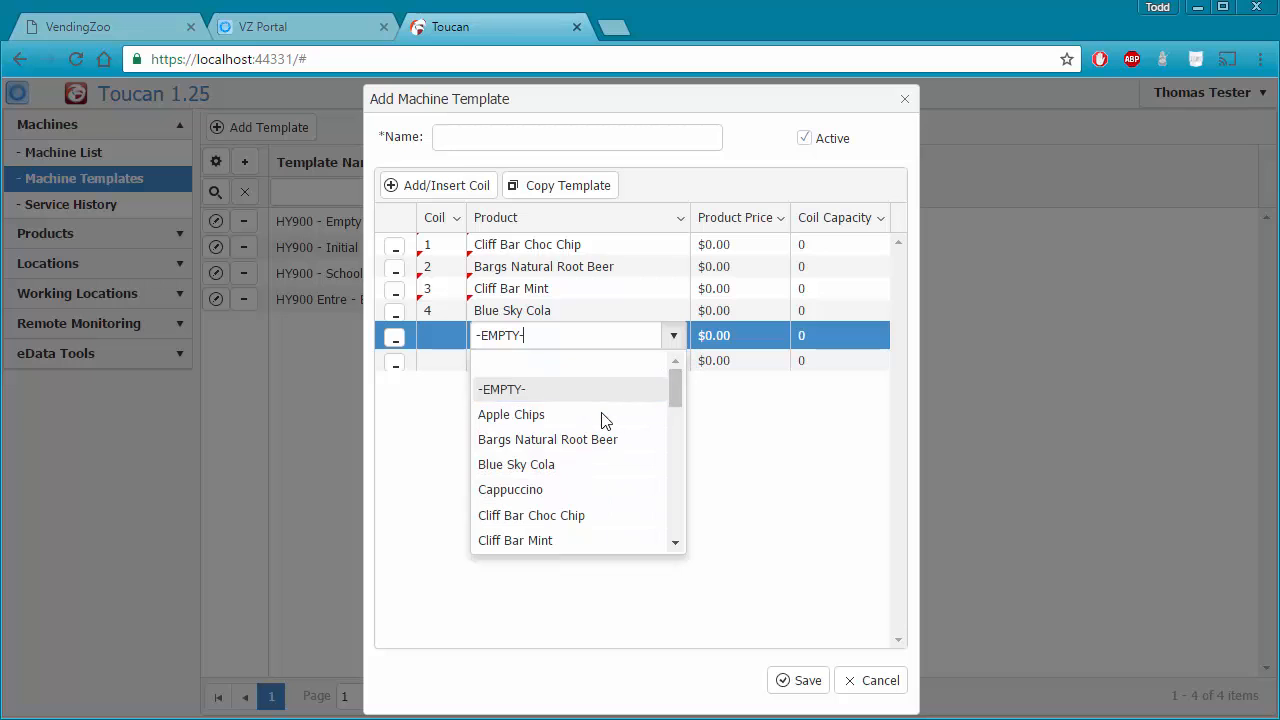
left_click(604, 420)
left_click(670, 361)
left_click(673, 358)
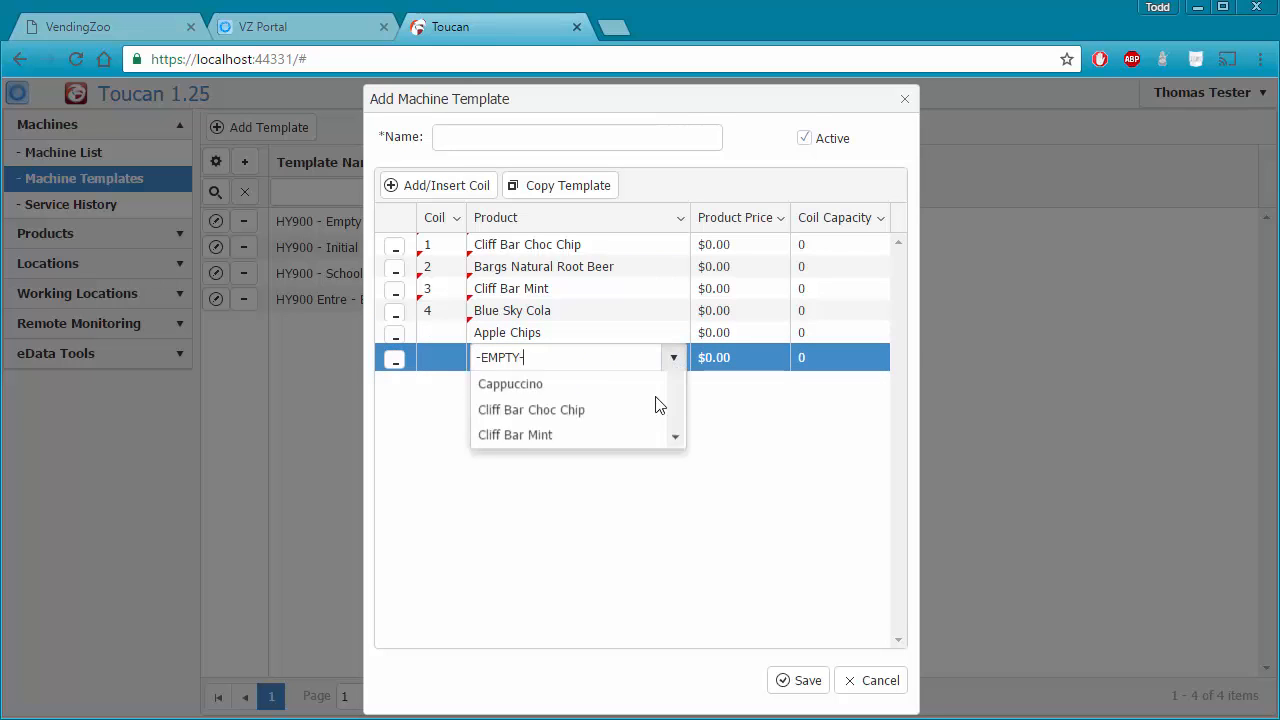
scroll(590, 470, "down", 3)
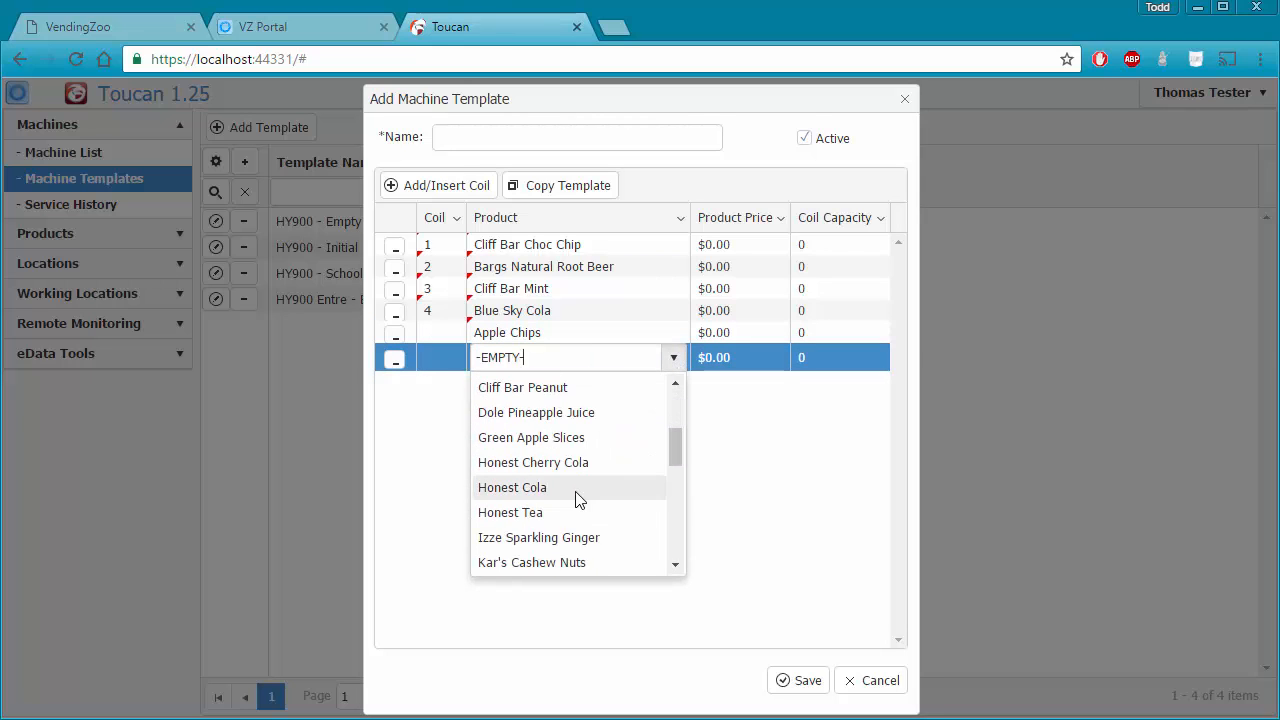
left_click(575, 494)
Number the Apple Chips coil 5 and the Honest Cola coil 6.
left_click(433, 335)
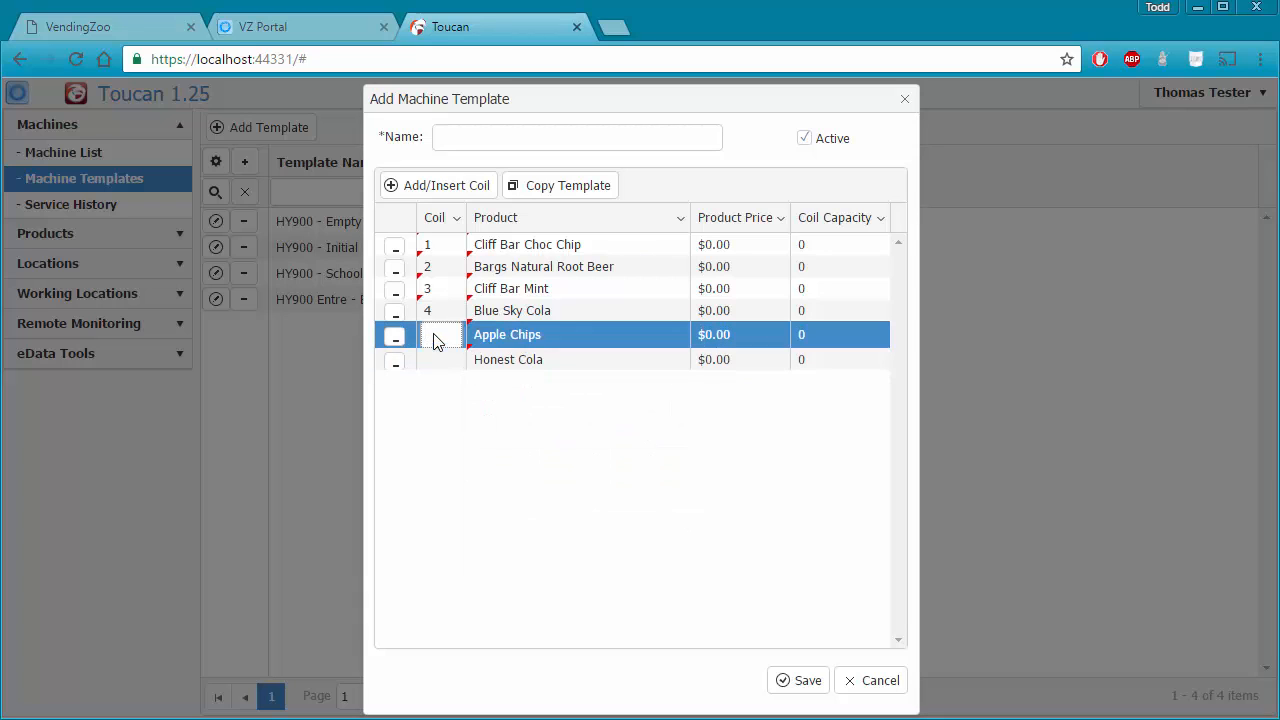
type("5")
left_click(443, 360)
type("6")
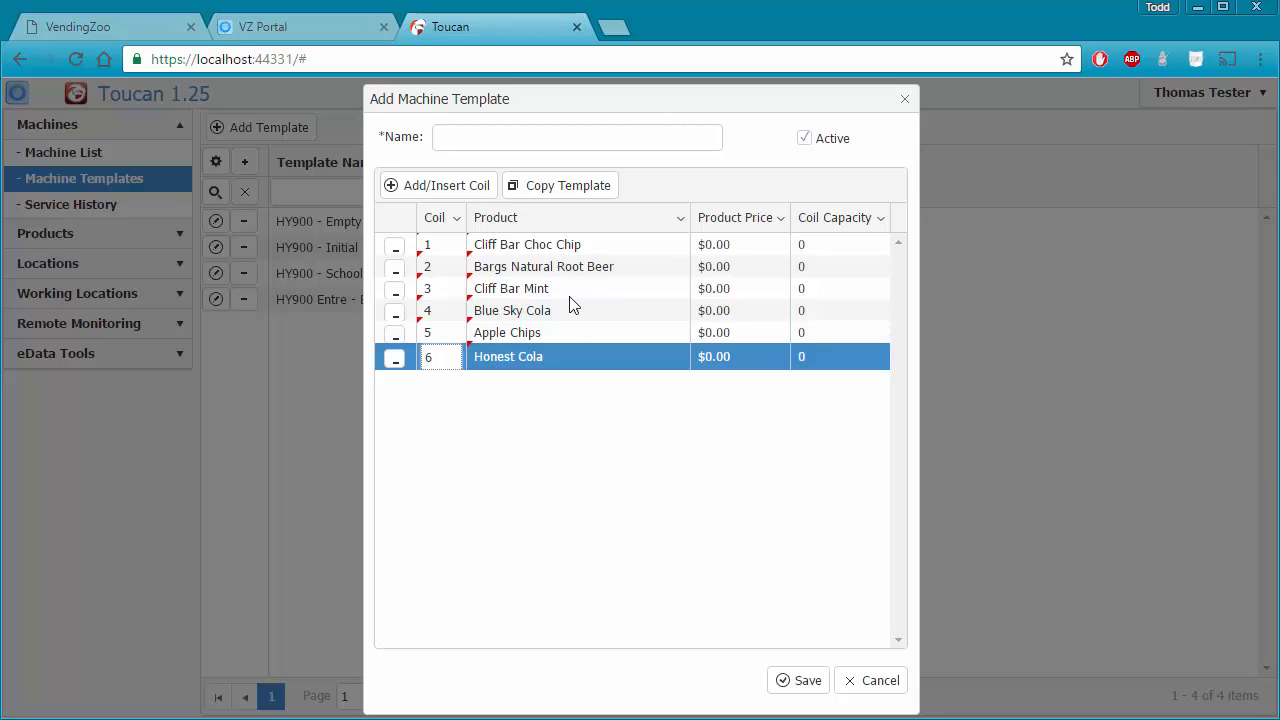
left_click(604, 274)
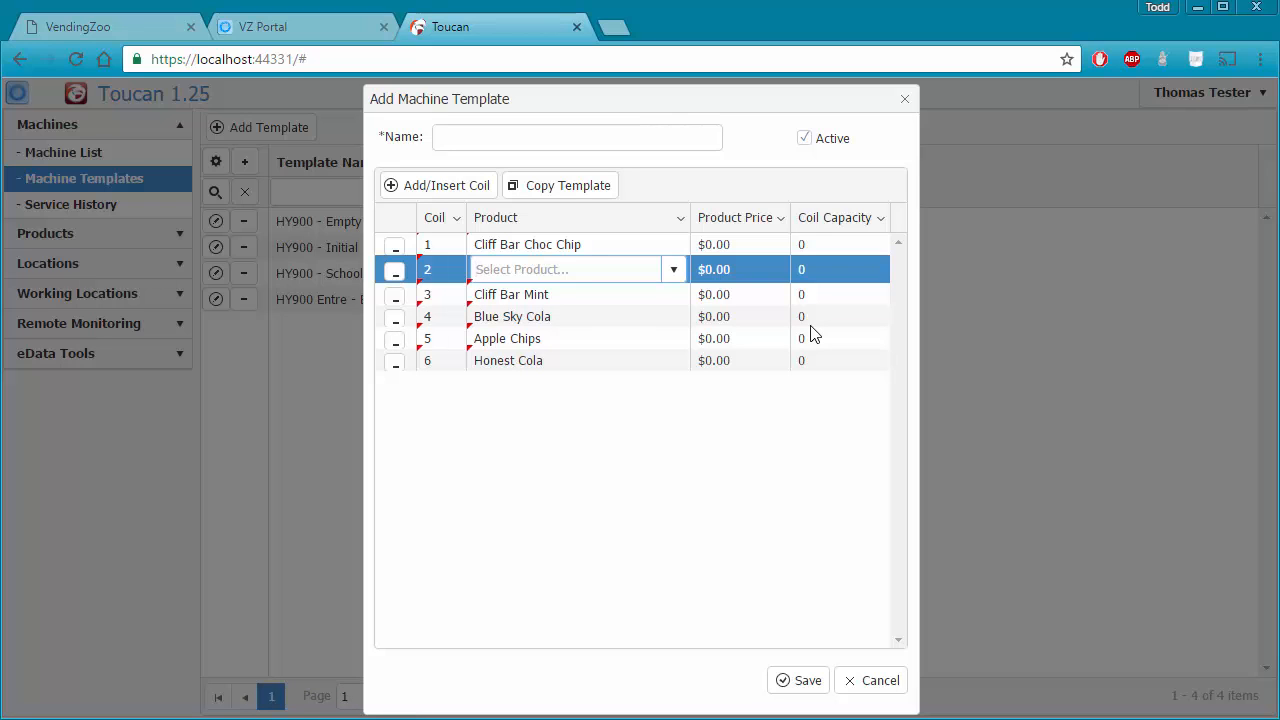
Renumber the Blue Sky Cola coil to 5, the Apple Chips coil to 7 and the Honest Cola coil to 8.
left_click(440, 316)
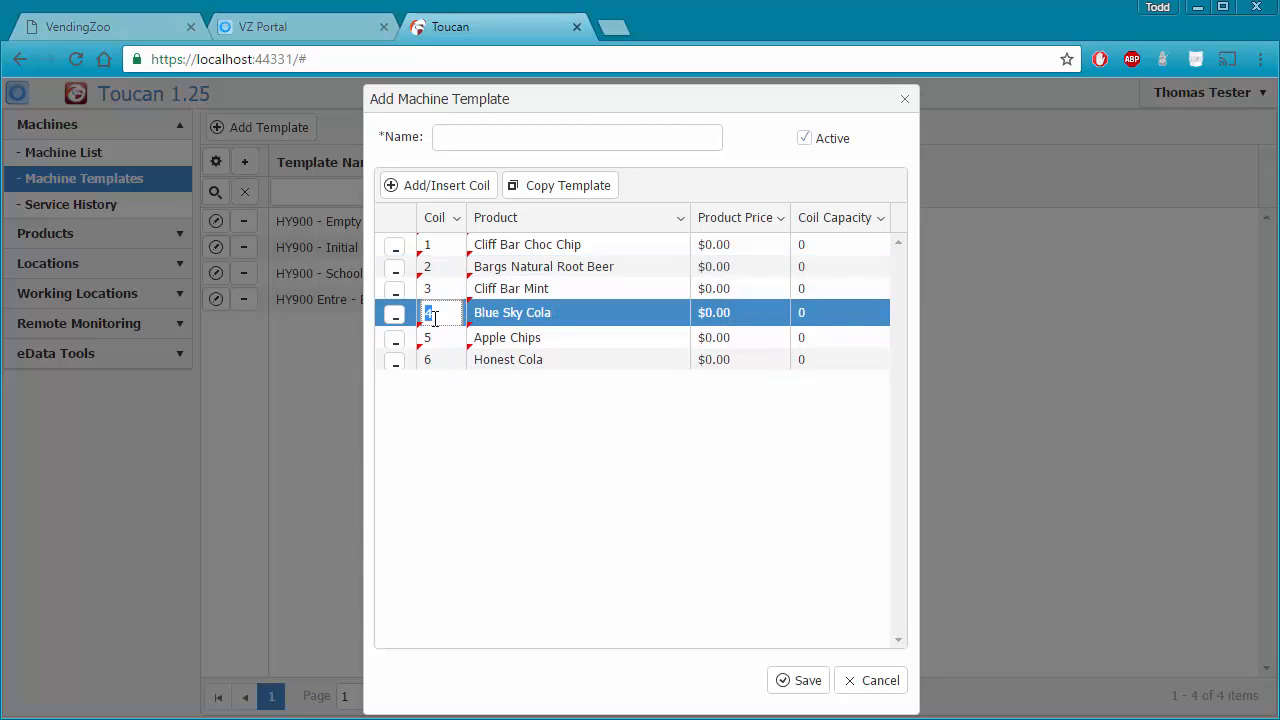
type("5")
left_click(441, 342)
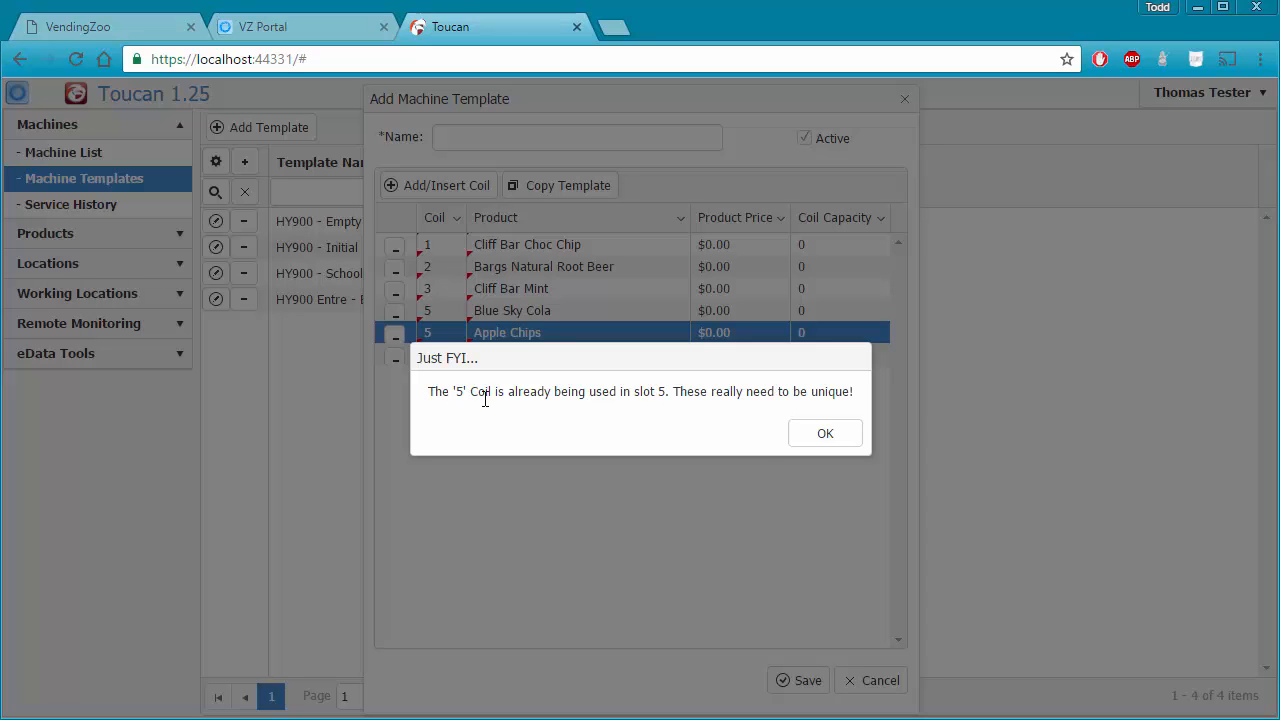
left_click(806, 437)
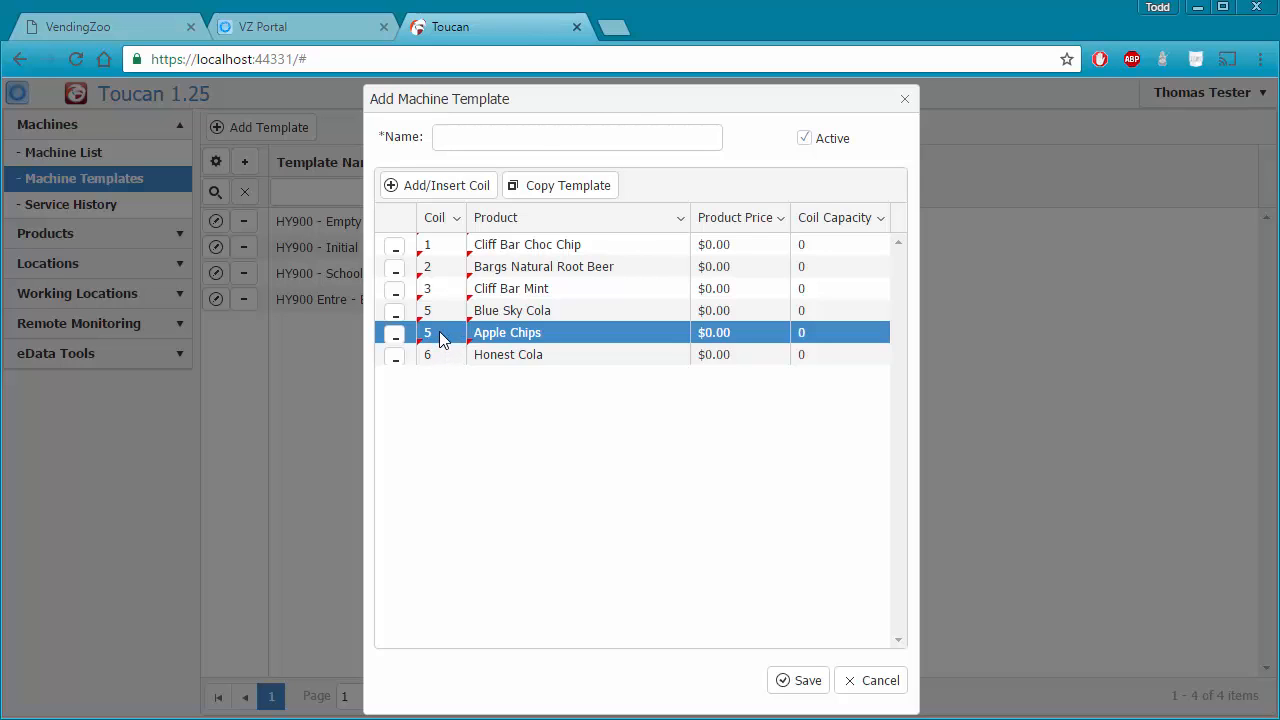
left_click(443, 340)
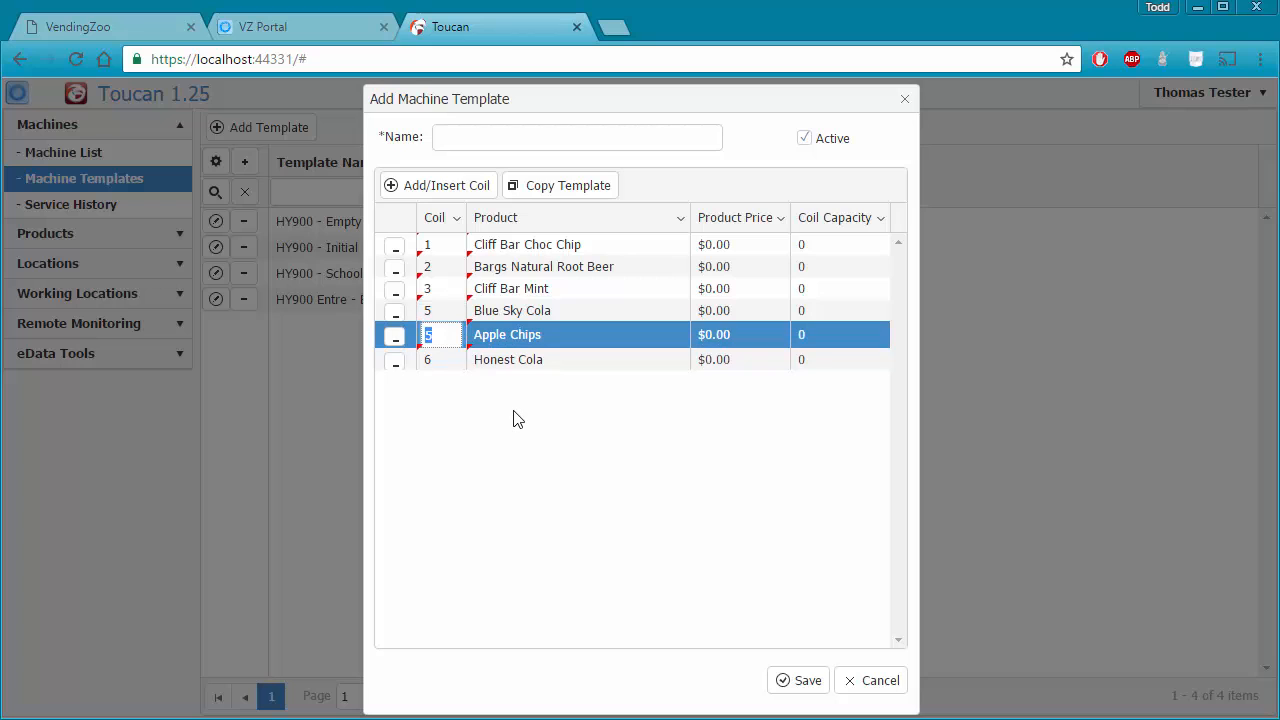
type("7")
left_click(430, 360)
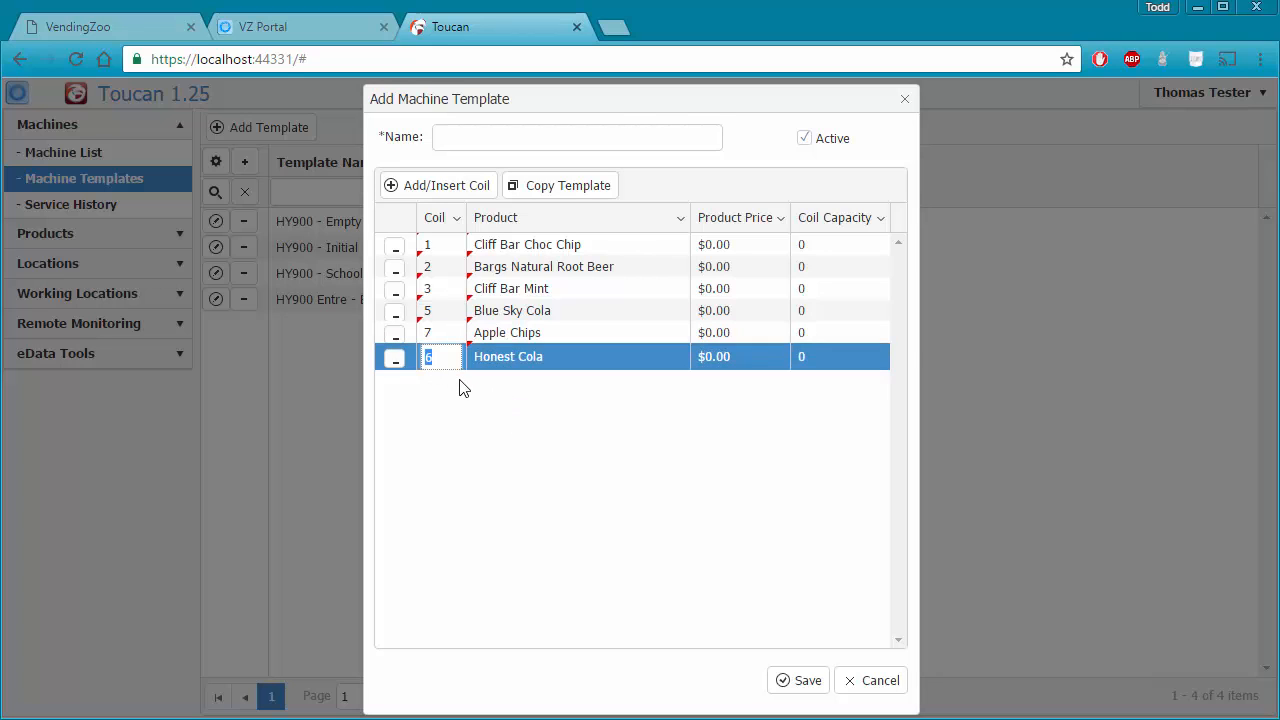
type("8")
left_click(560, 318)
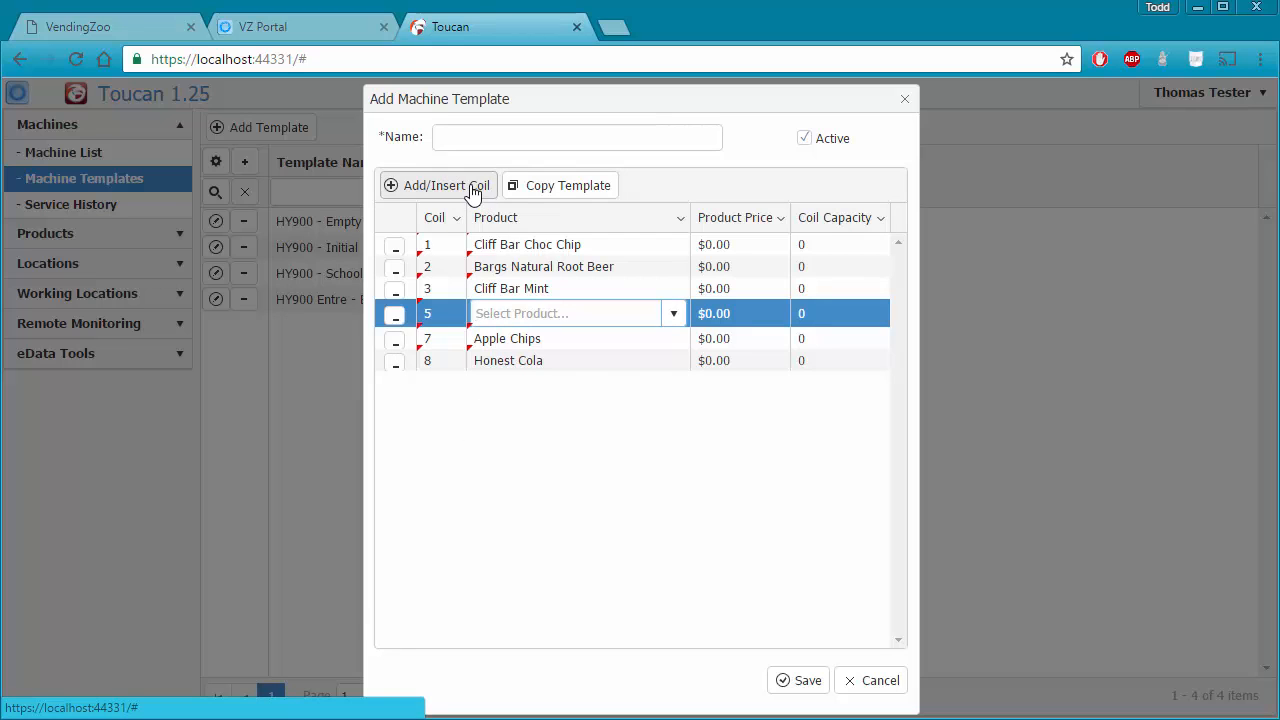
Insert a coil after the Cliff Bar Mint coil, number it 4 and assign Apple Chips to it.
left_click(446, 289)
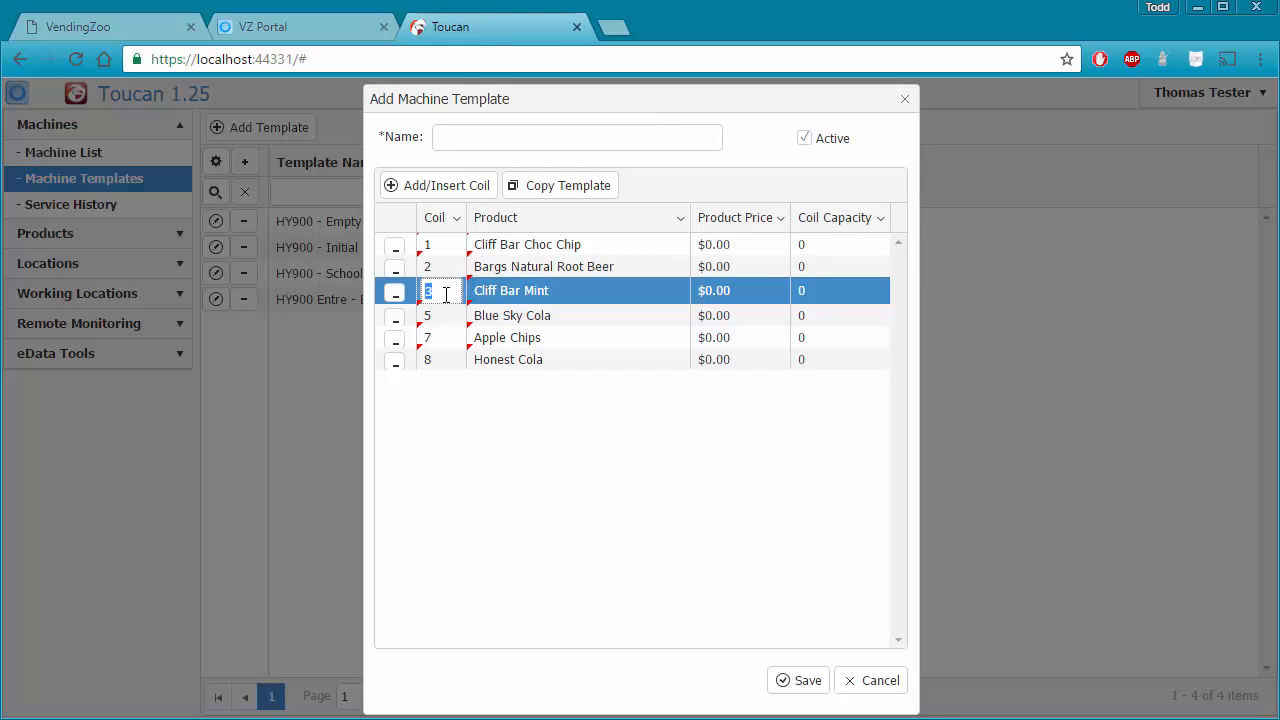
left_click(446, 187)
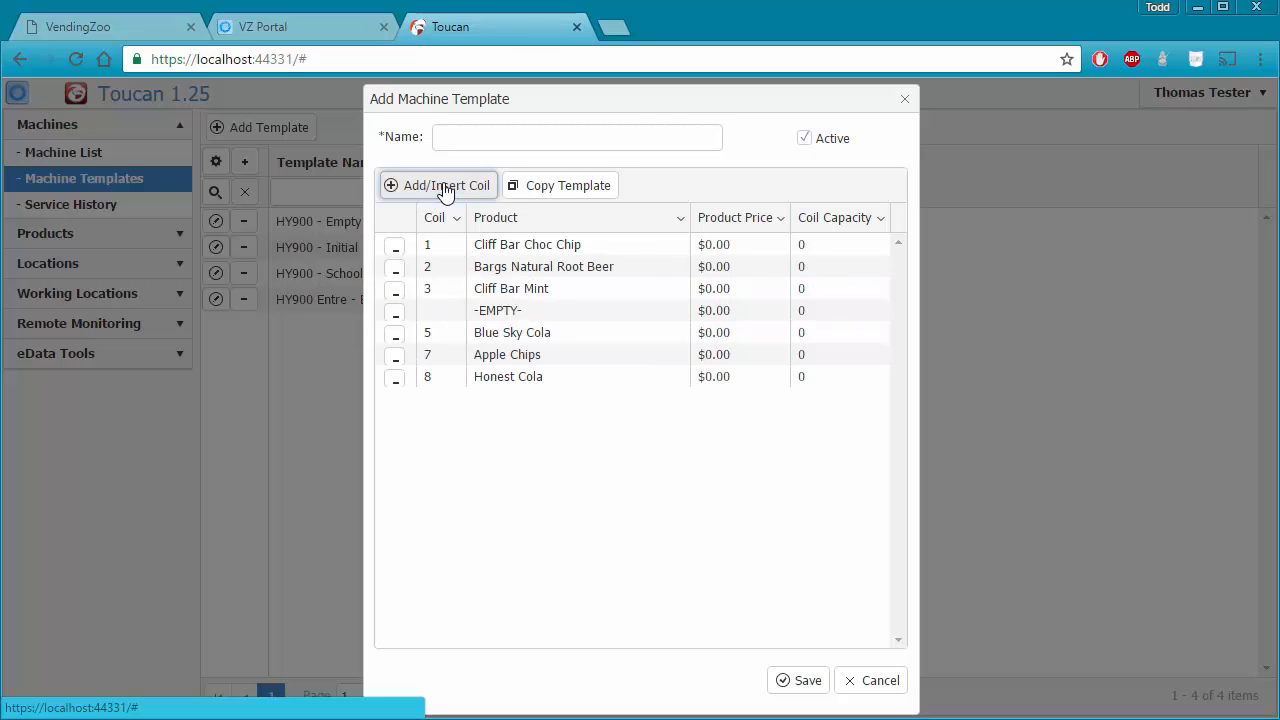
left_click(437, 316)
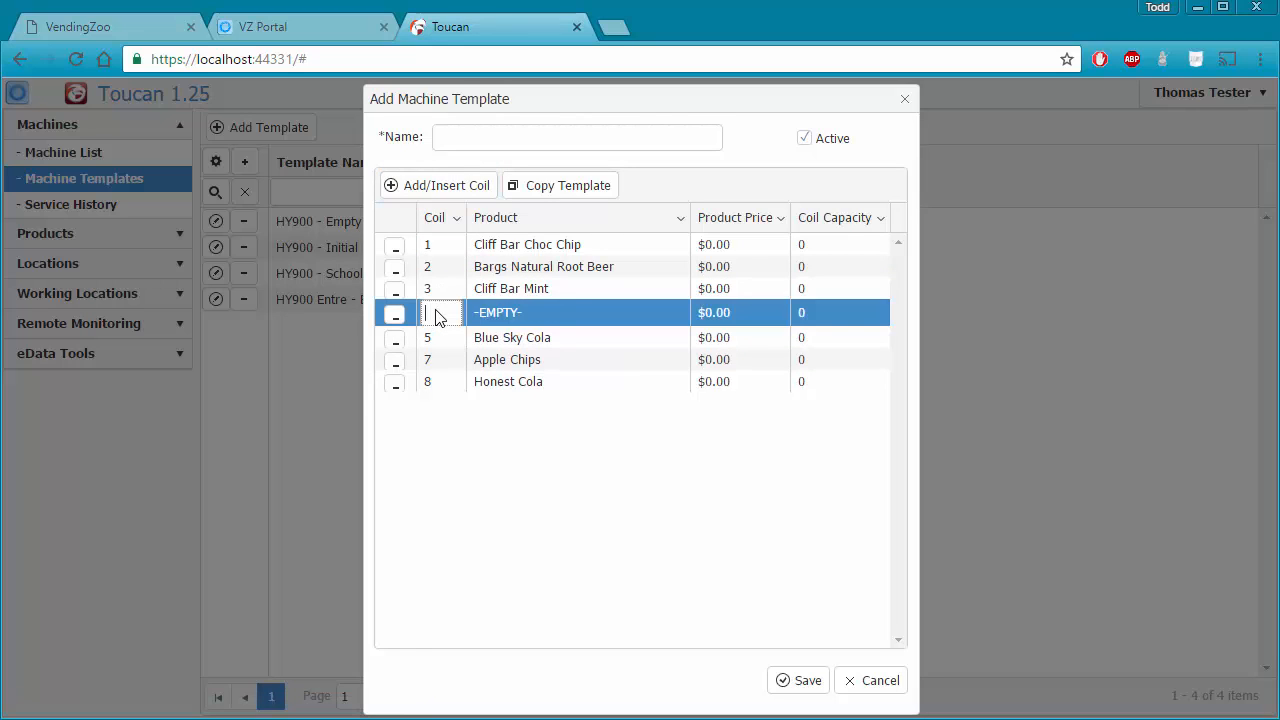
type("4")
left_click(548, 312)
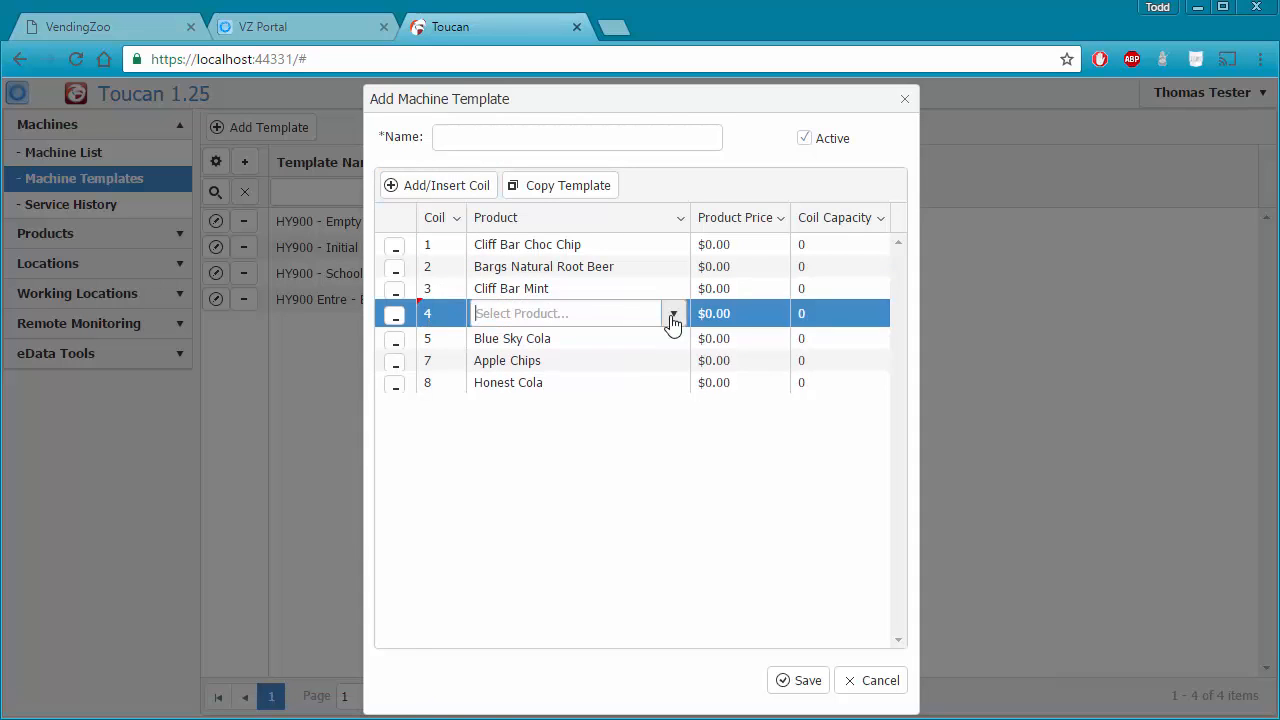
left_click(675, 314)
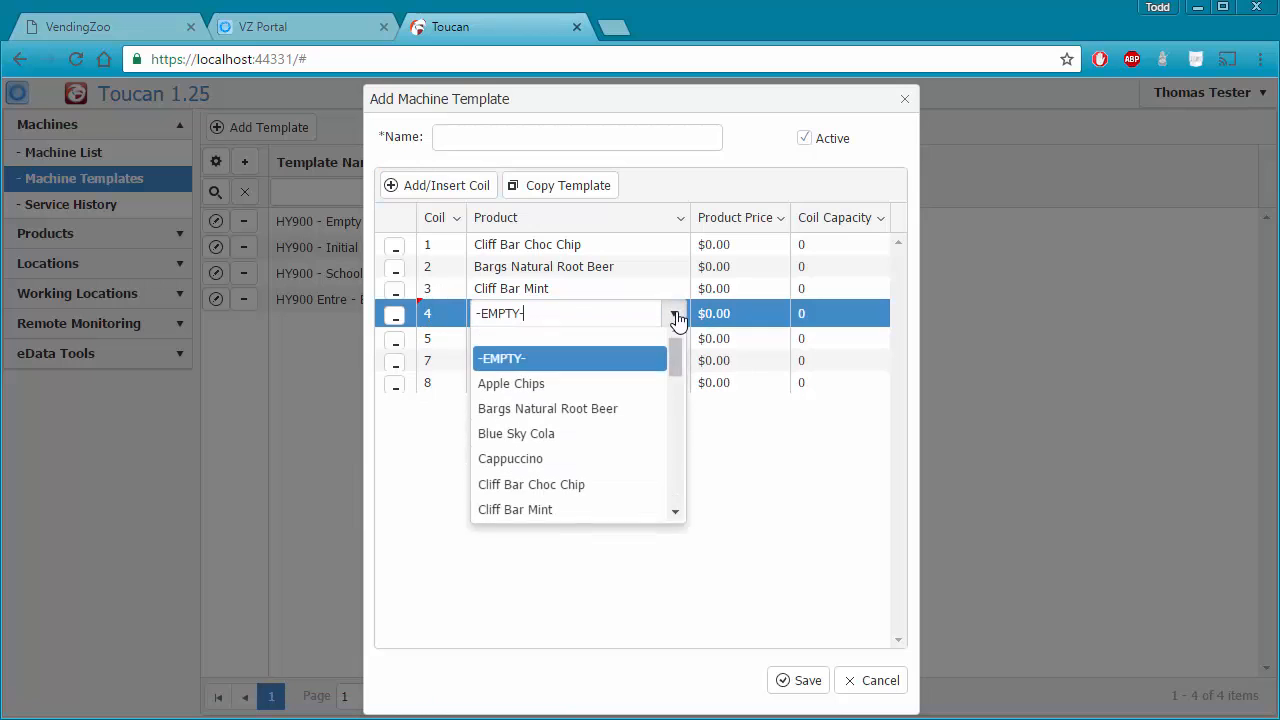
left_click(593, 392)
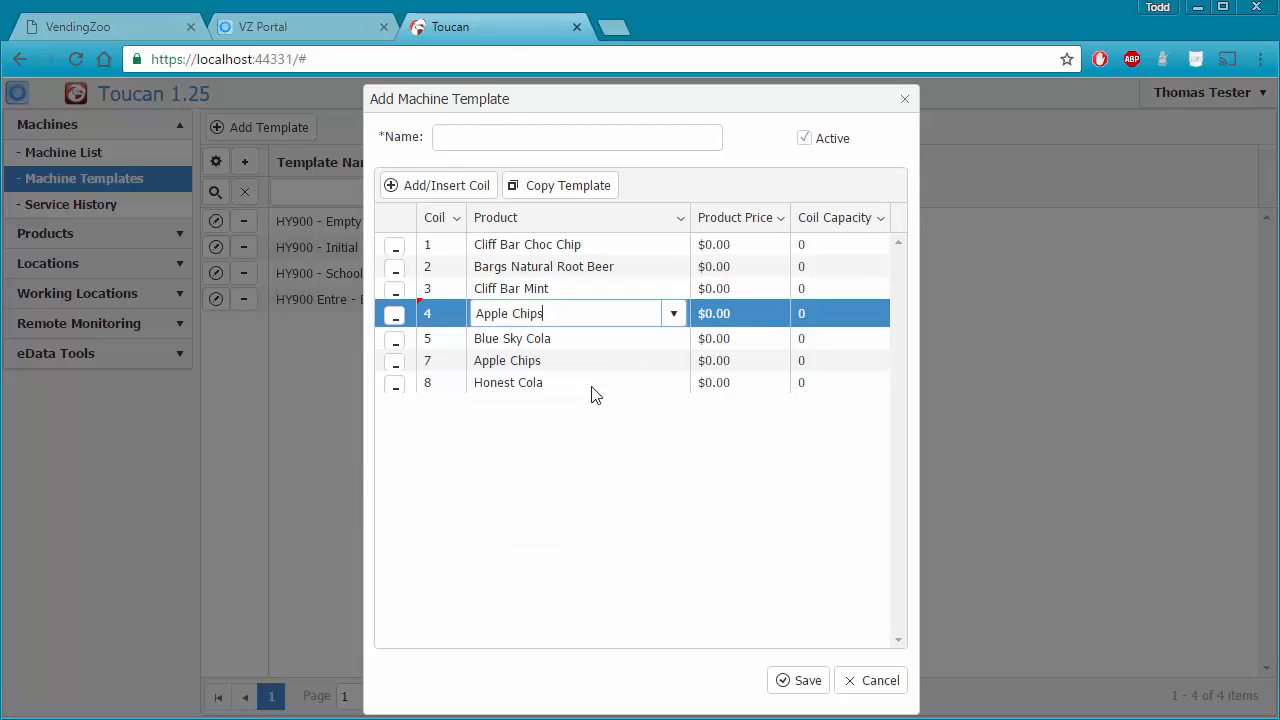
Insert a coil after the Blue Sky Cola coil, number it 6 and assign Mojo Bar to it.
left_click(443, 340)
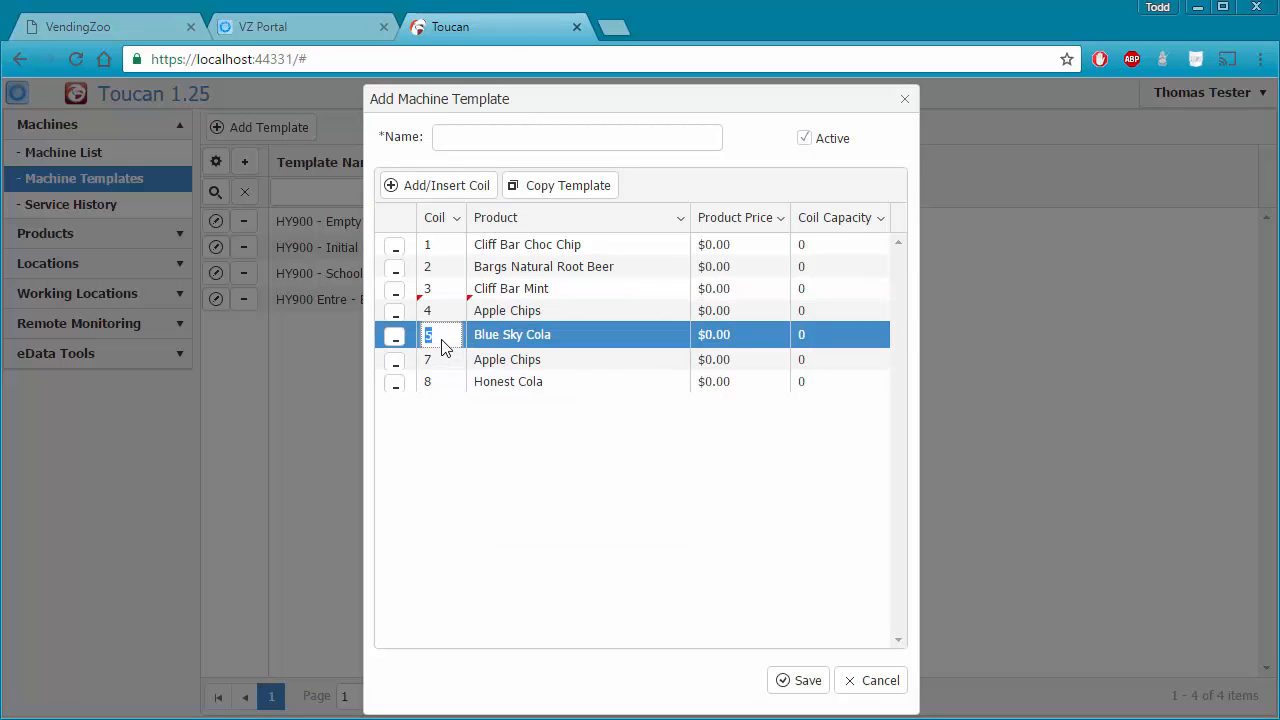
left_click(450, 188)
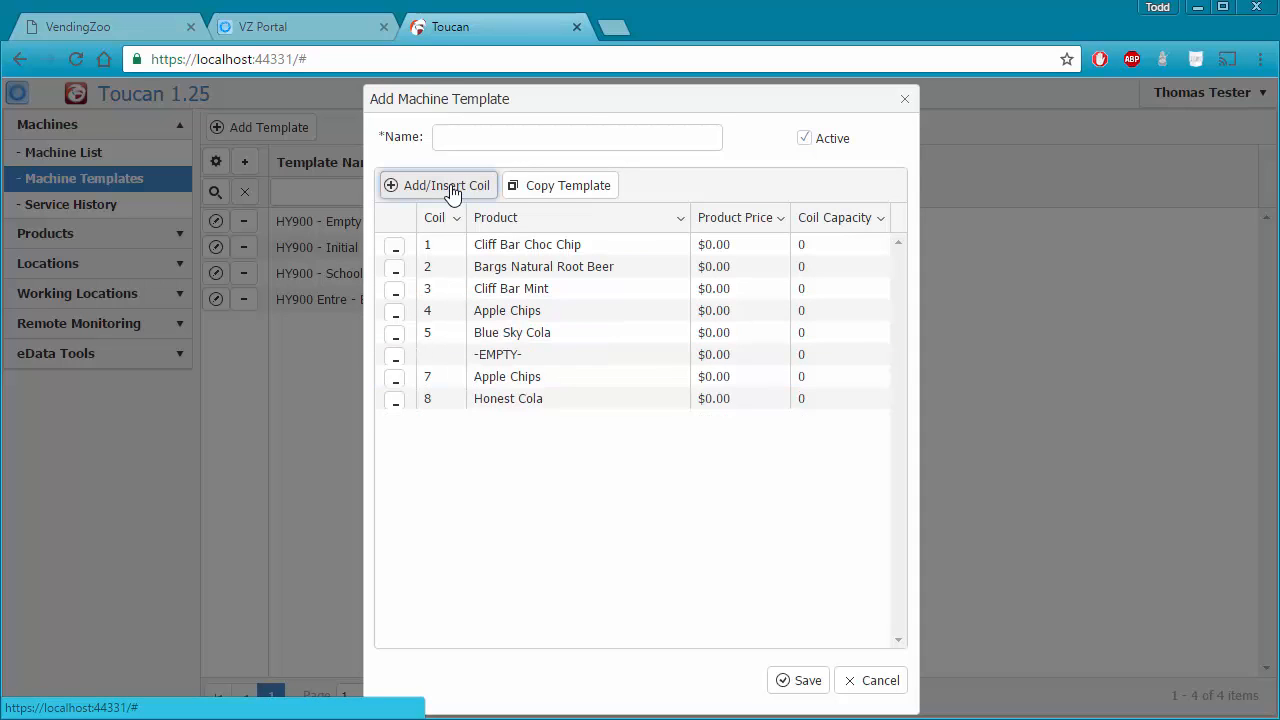
left_click(445, 355)
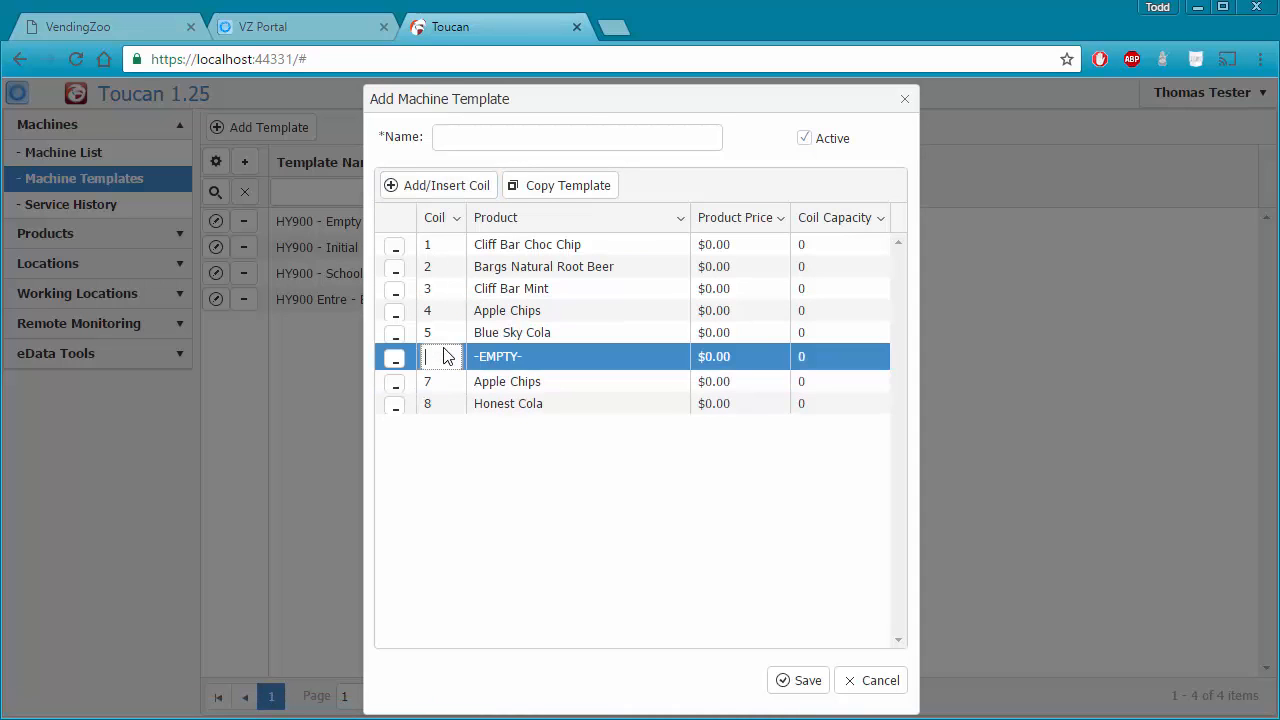
type("6")
left_click(640, 357)
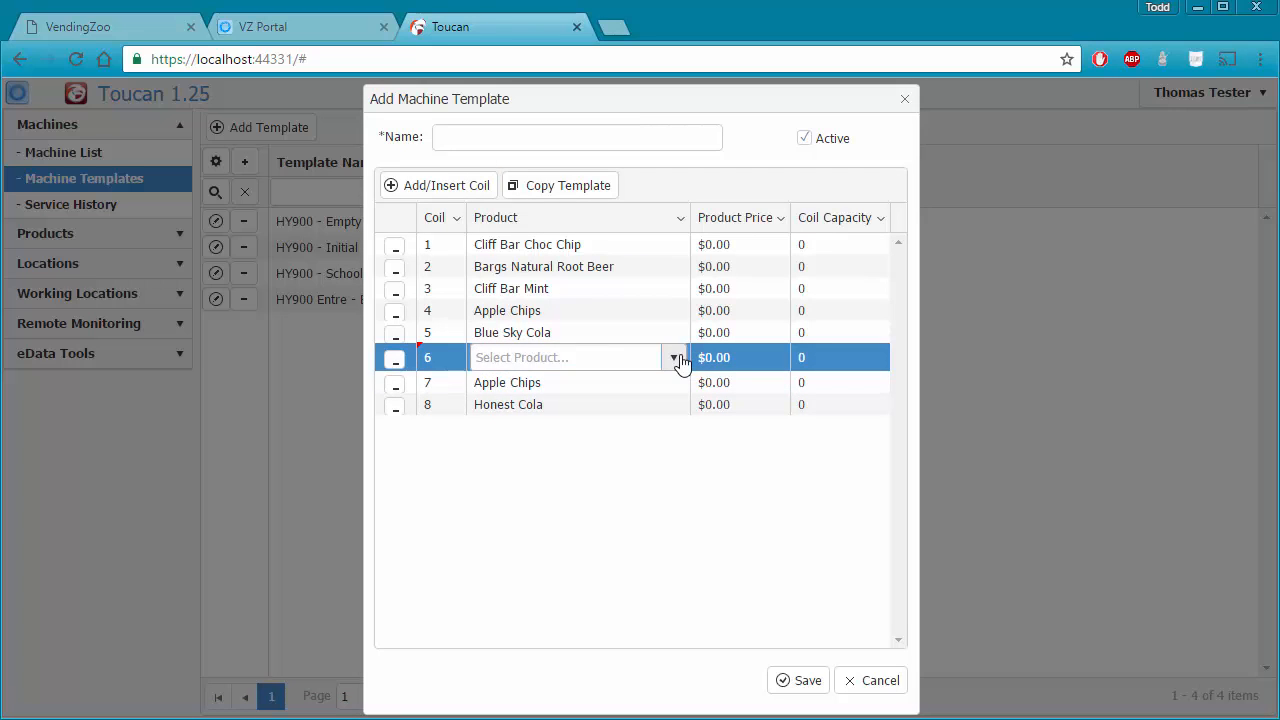
left_click(673, 357)
scroll(601, 516, "down", 5)
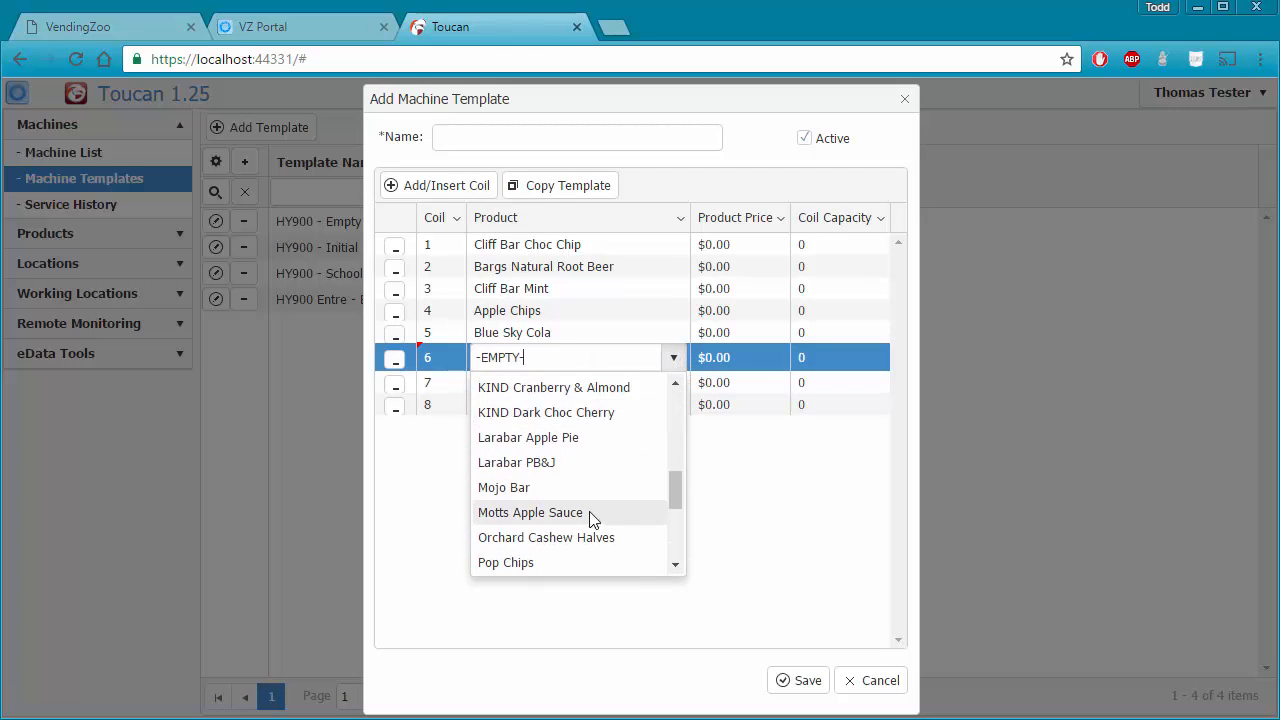
left_click(572, 495)
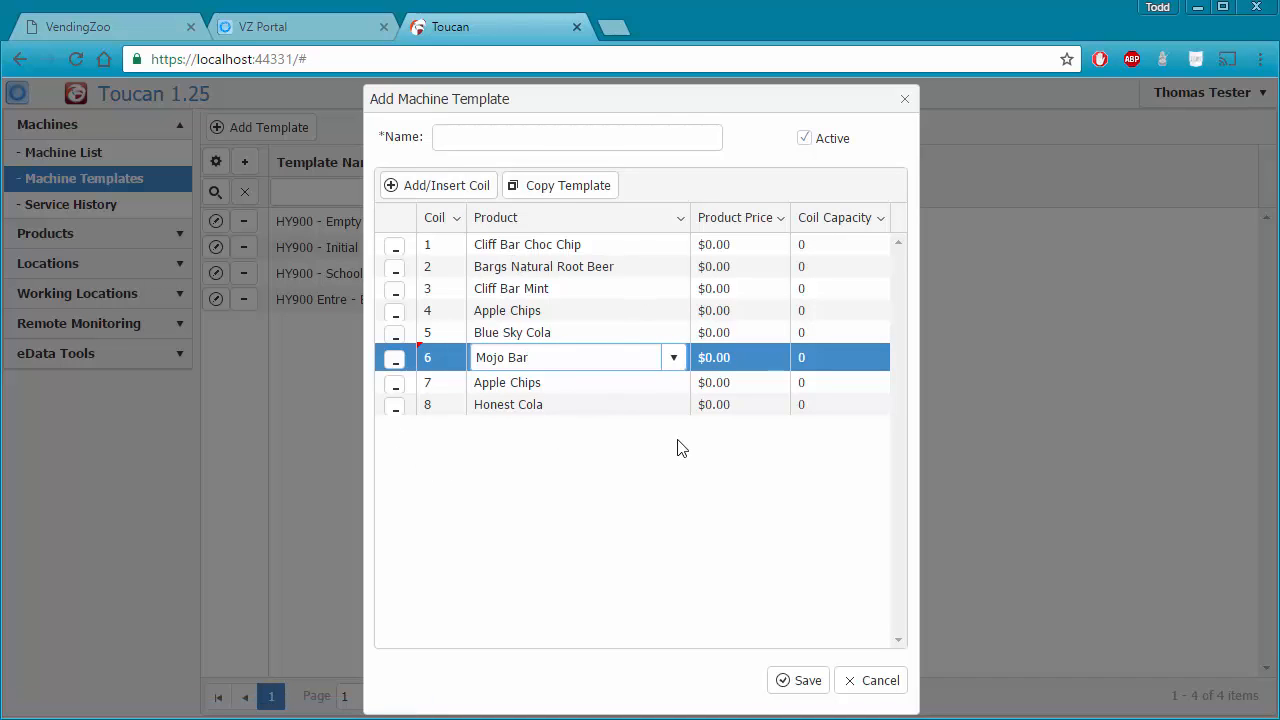
Name the machine template "New Template" and save it.
left_click(541, 289)
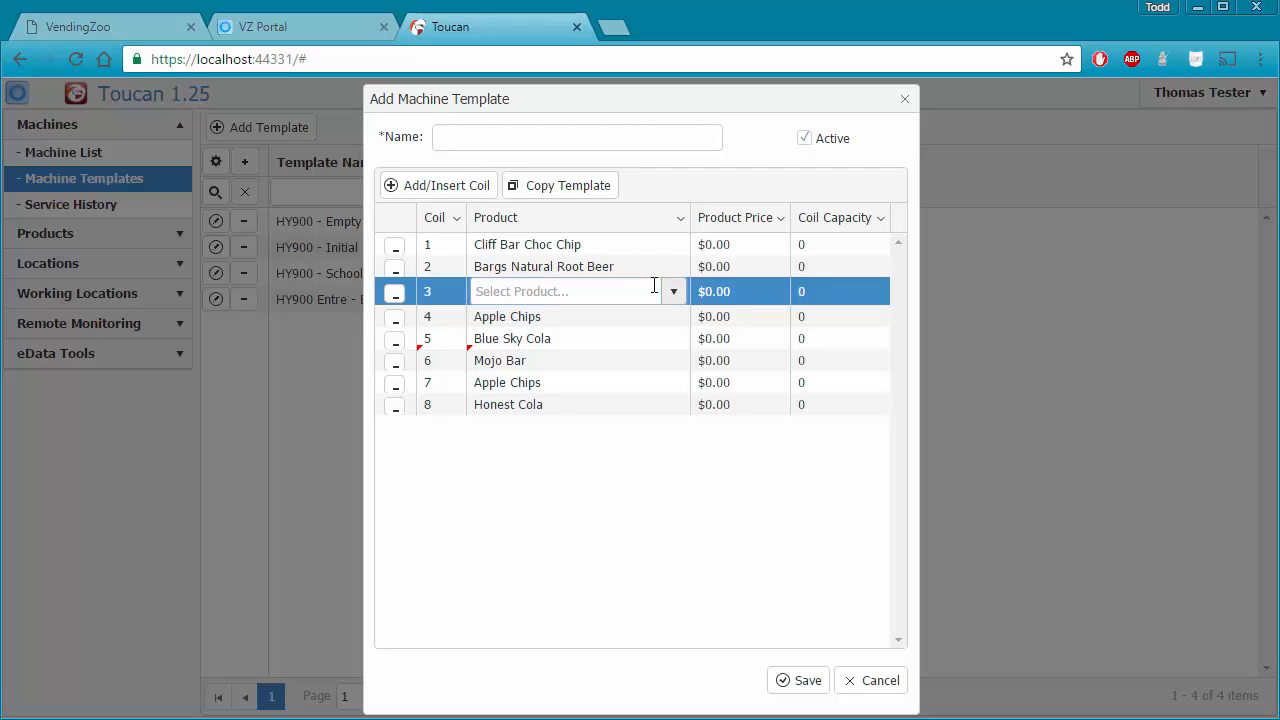
left_click(617, 135)
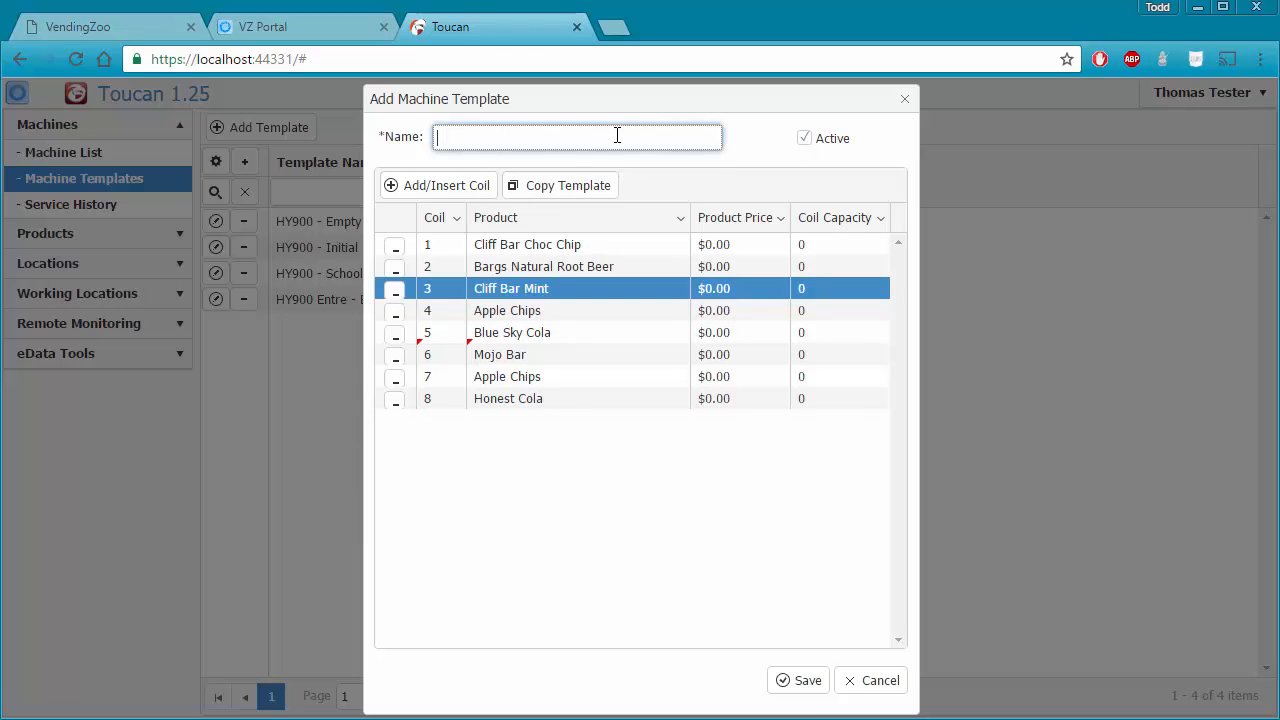
type("New Template")
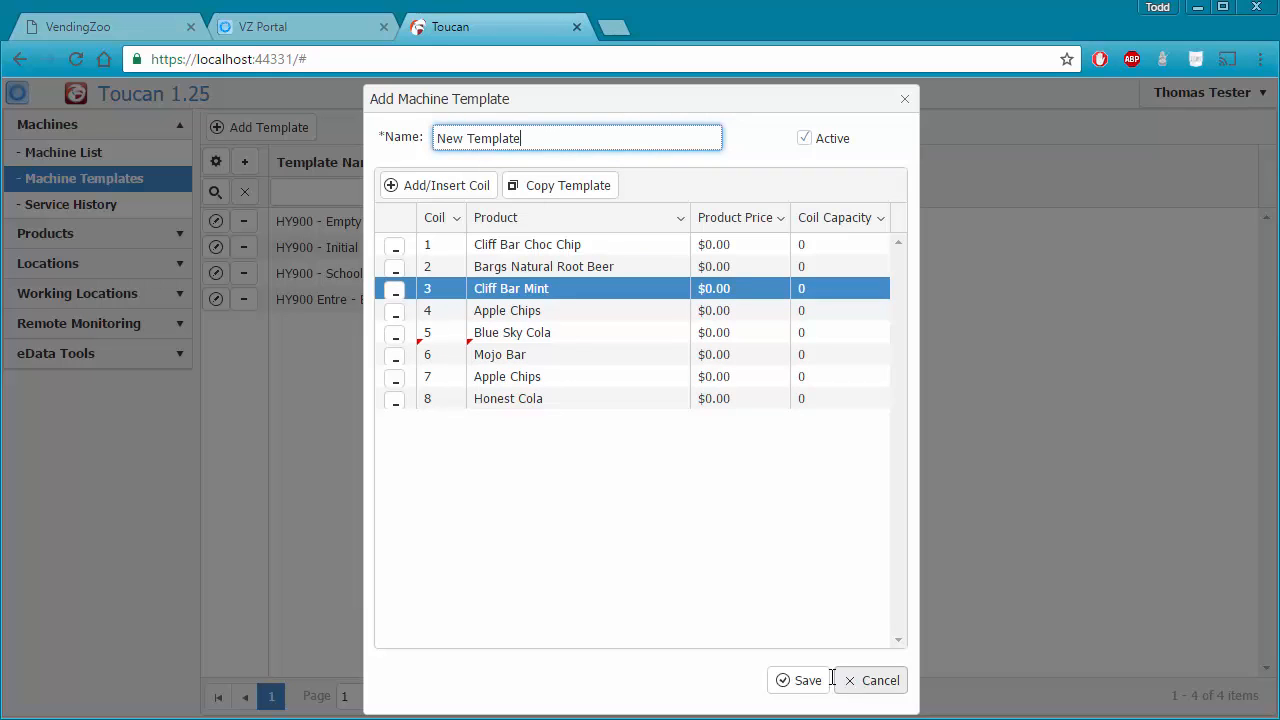
left_click(802, 680)
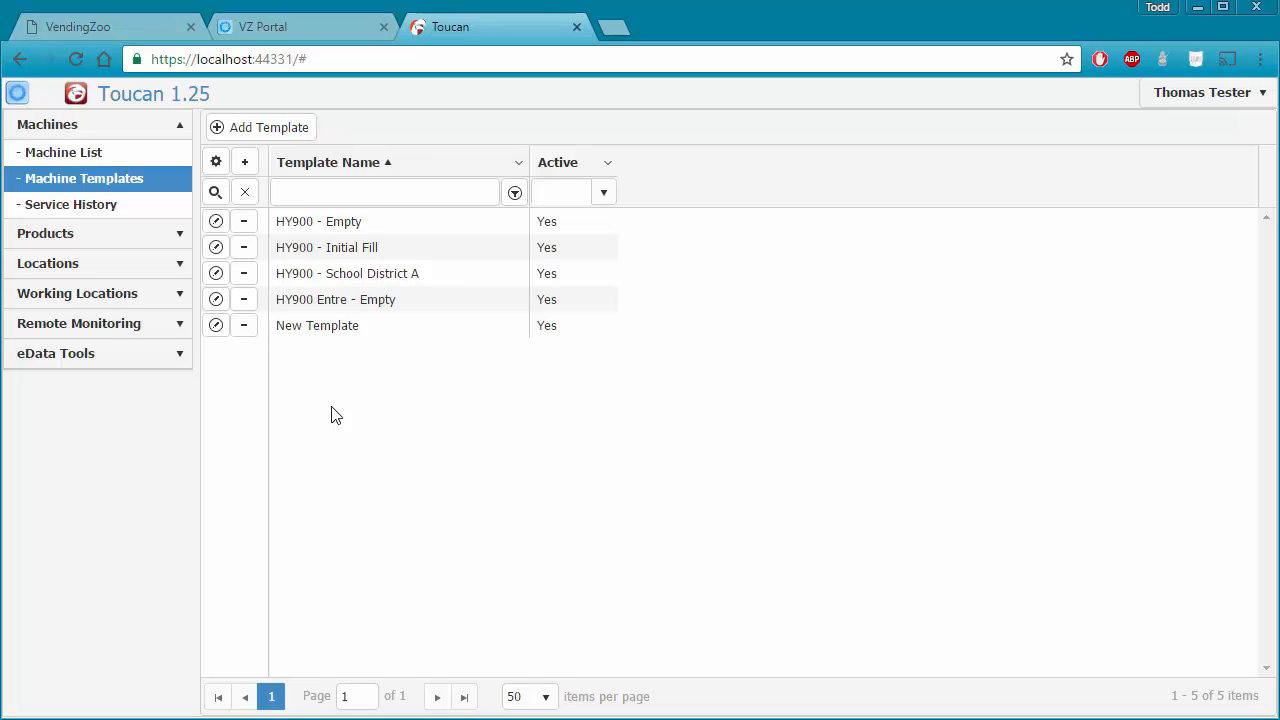
Set the machine template "New Template" to inactive and save it, and delete it from the template list.
left_click(215, 326)
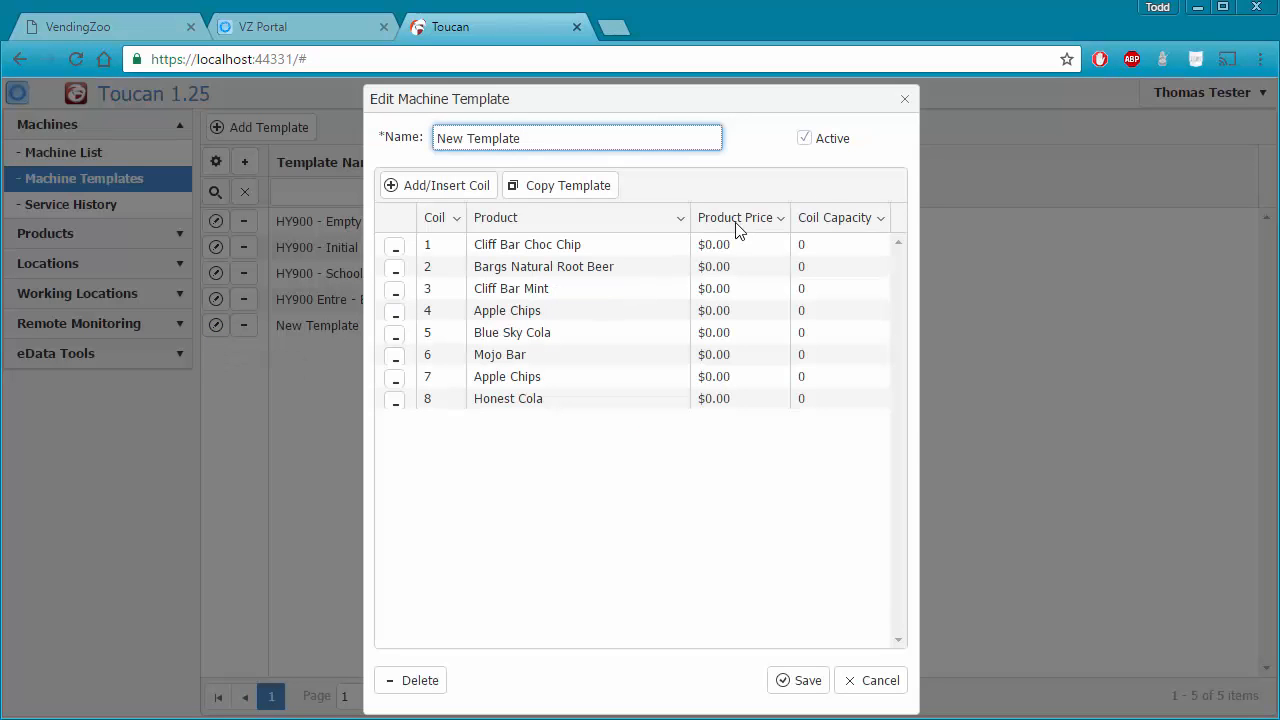
left_click(804, 141)
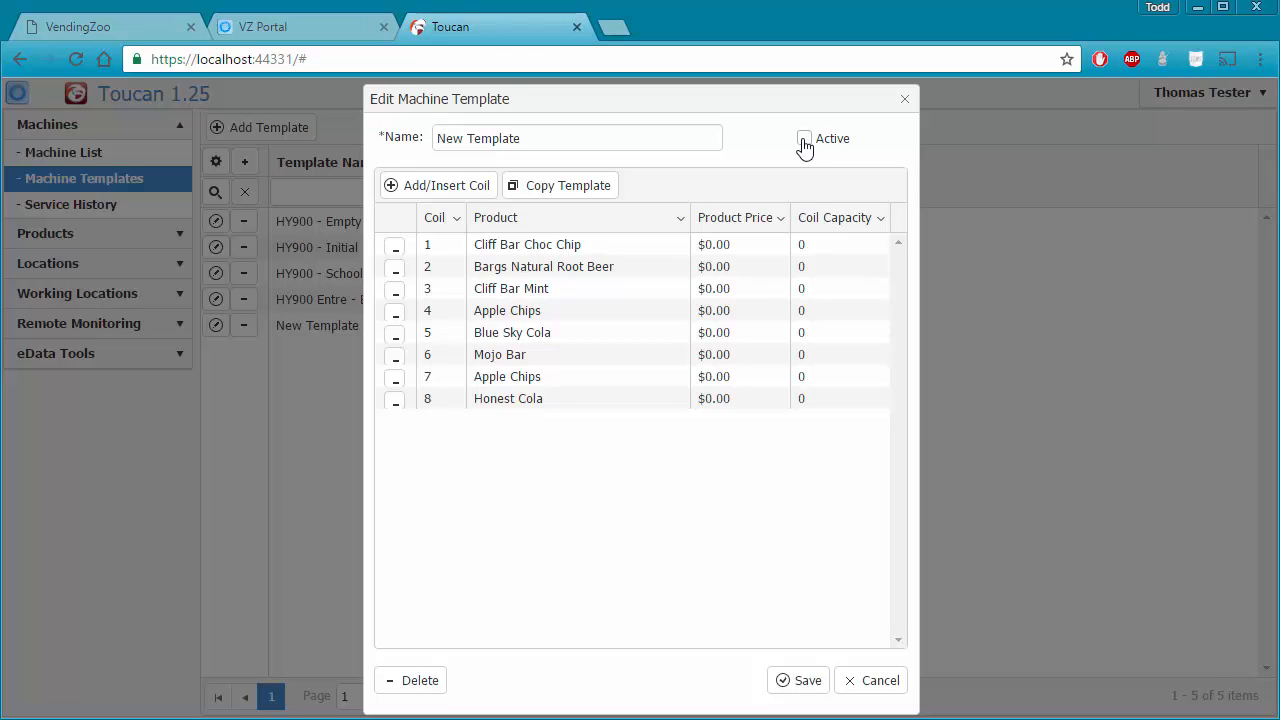
left_click(800, 682)
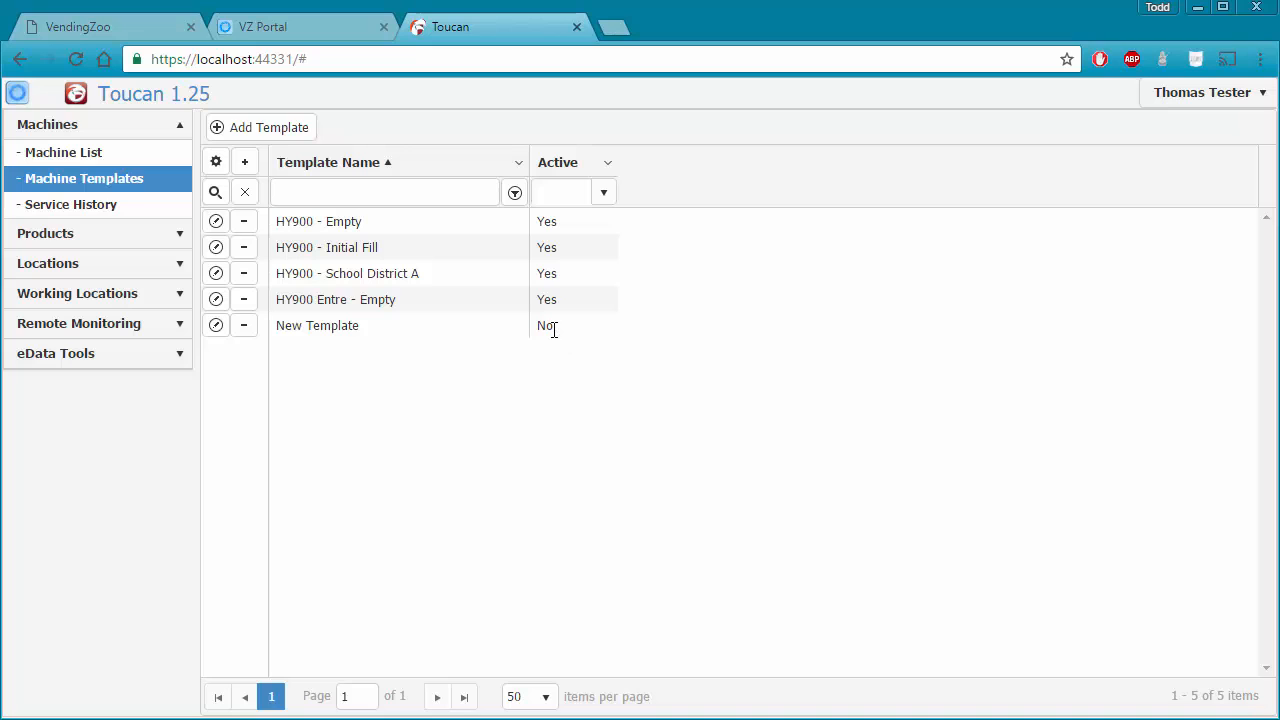
left_click(244, 325)
left_click(607, 437)
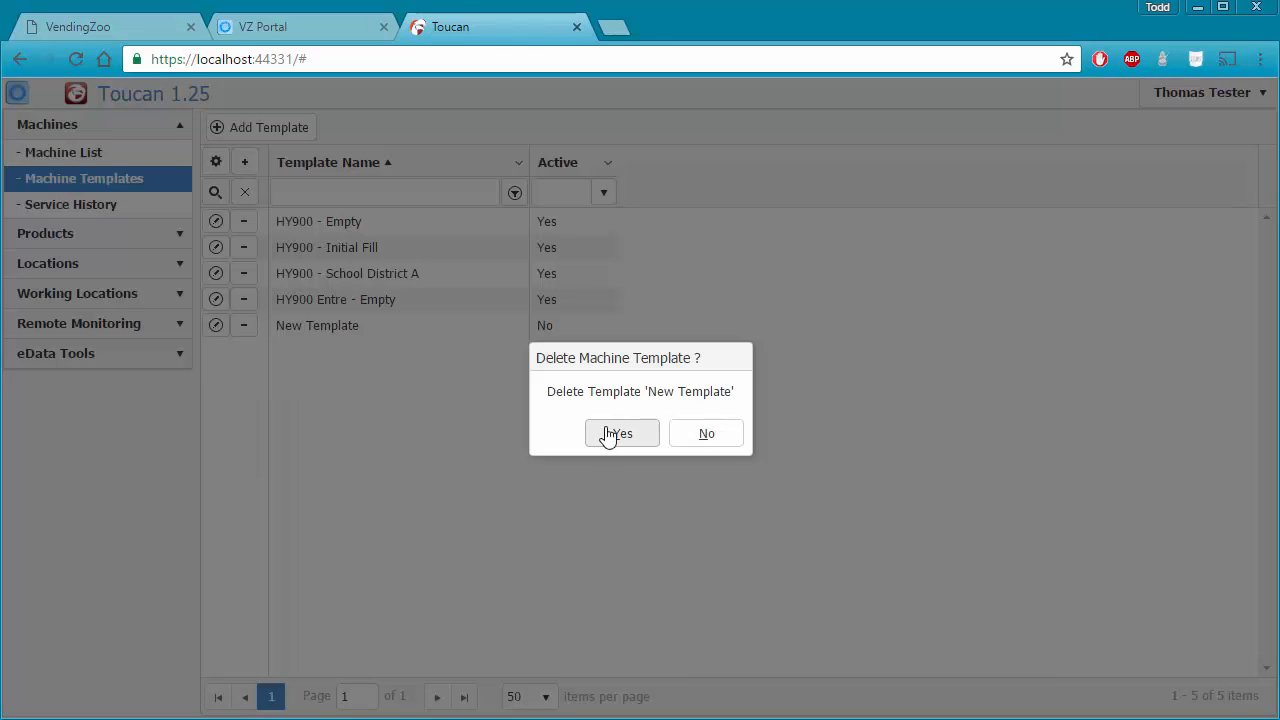